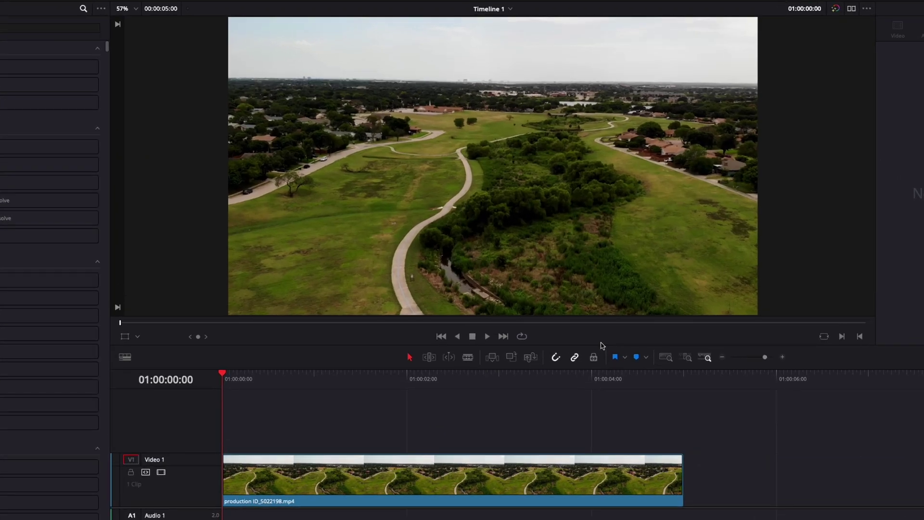
Preview the drone park clip, convert it to a Fusion clip, and open it in Fusion
key("space")
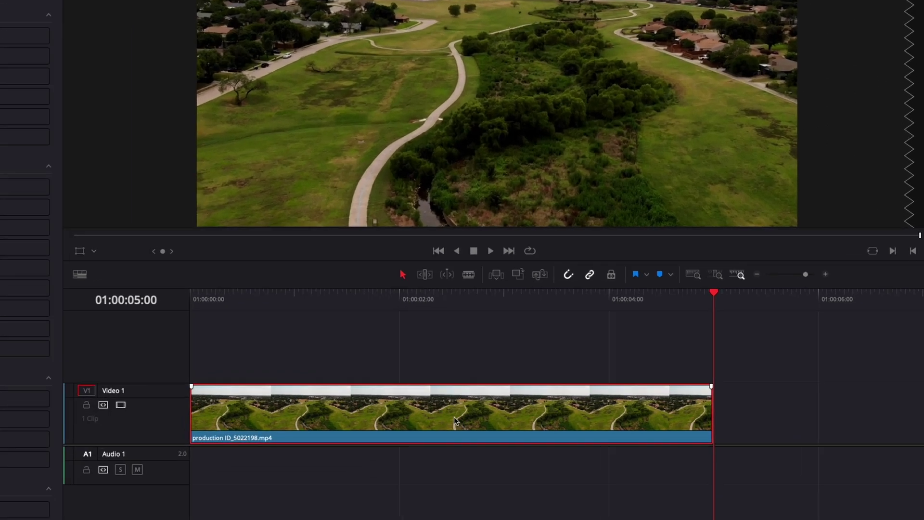
mouse_move(454, 417)
left_mouse_down()
mouse_move(424, 415)
mouse_move(472, 416)
mouse_move(443, 416)
left_mouse_up()
right_click(475, 404)
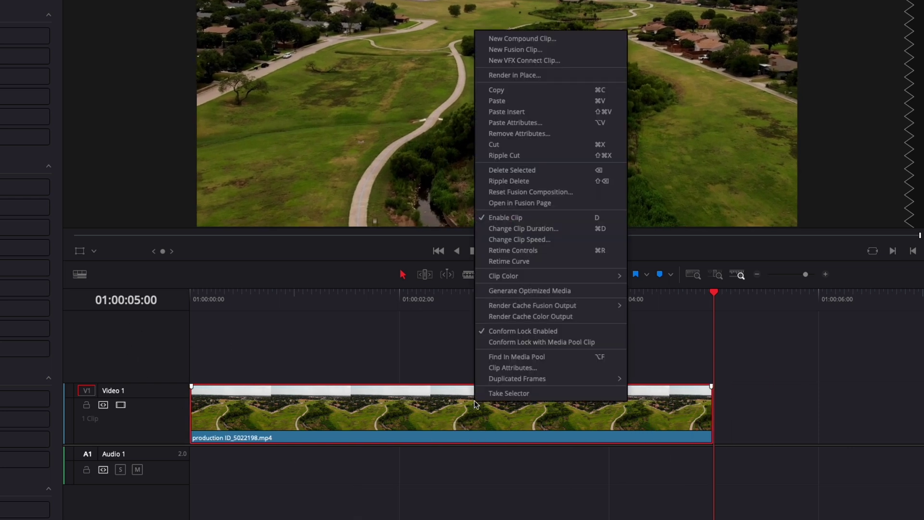
left_click(523, 50)
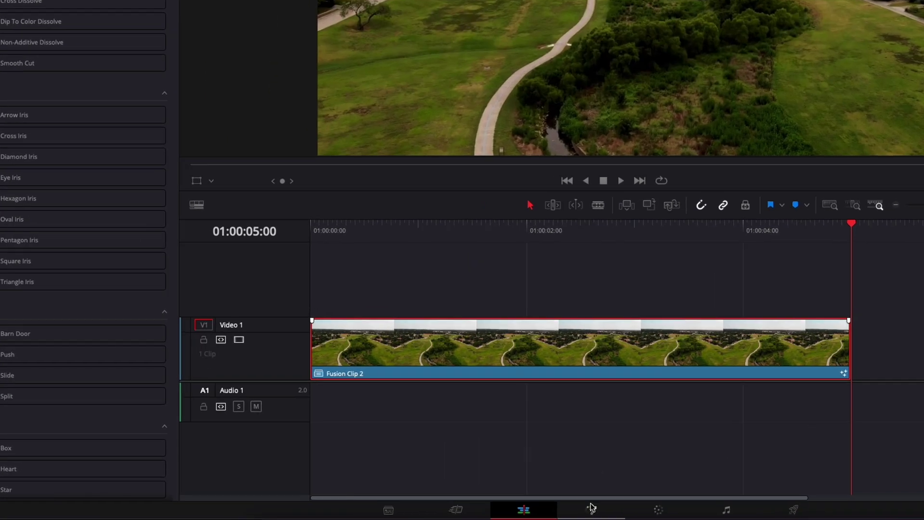
left_click(462, 513)
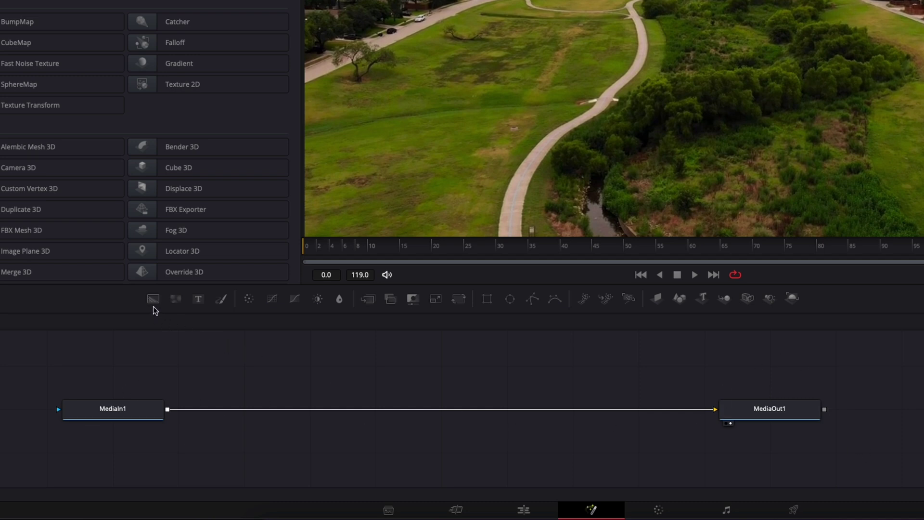
Drop a Background node onto the MediaIn1 link and attach a Mask Paint node to Background1
left_click_drag(153, 299, 166, 456)
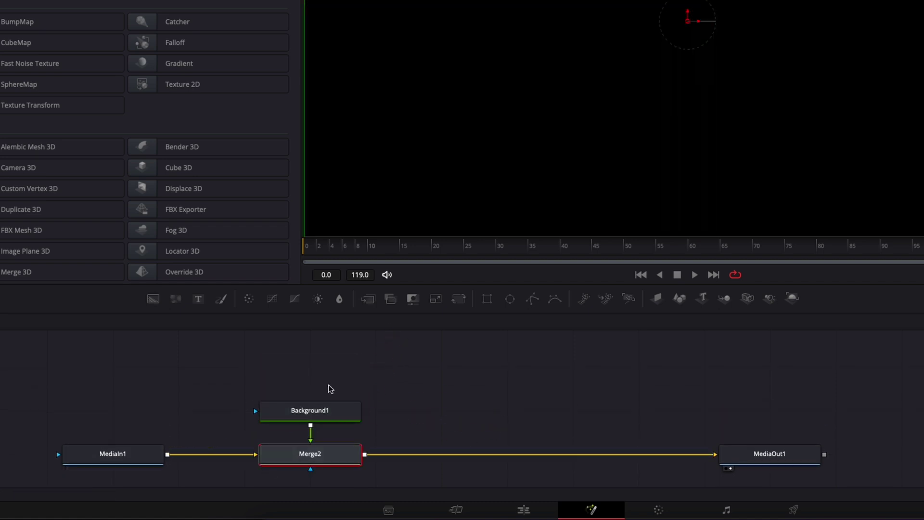
left_click(324, 405)
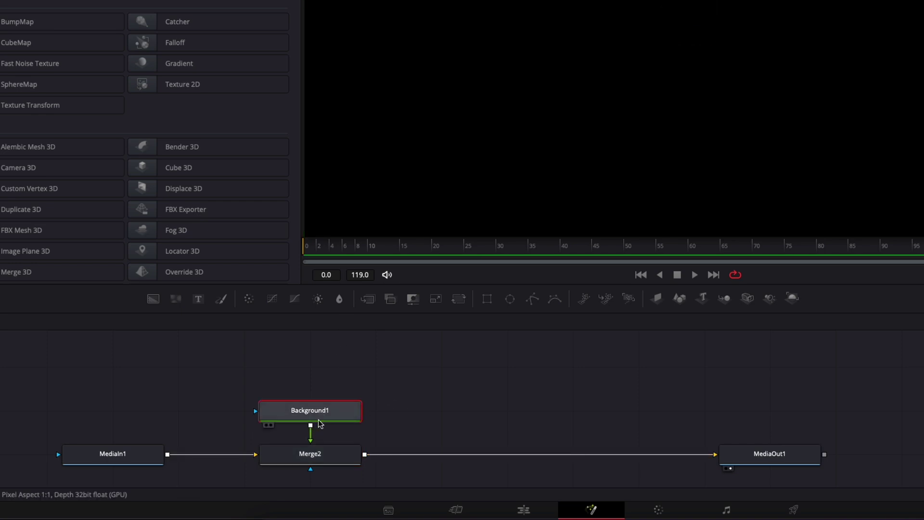
mouse_move(318, 423)
key("shift+space")
type("mask")
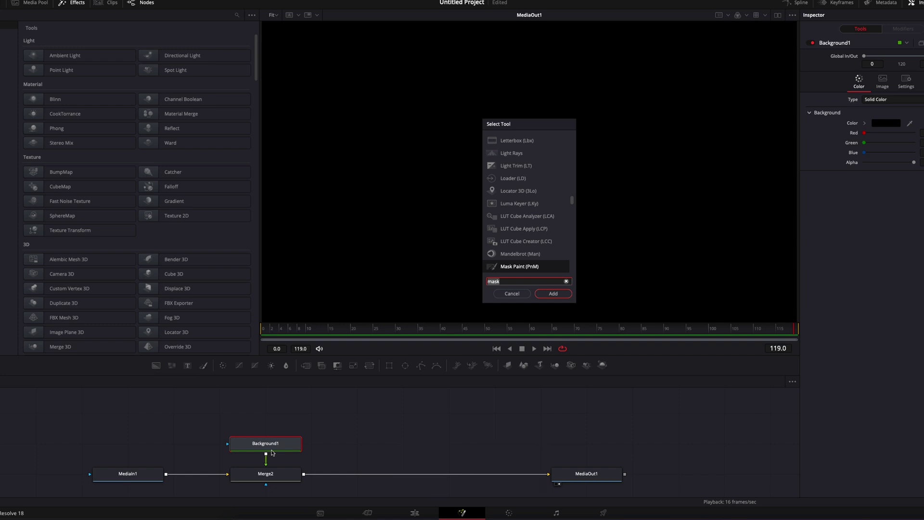
key("BackSpace")
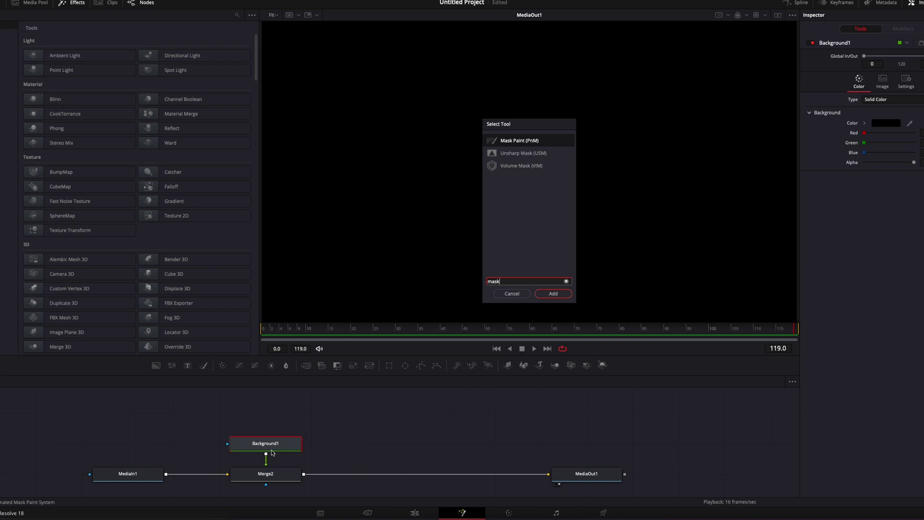
key("Return")
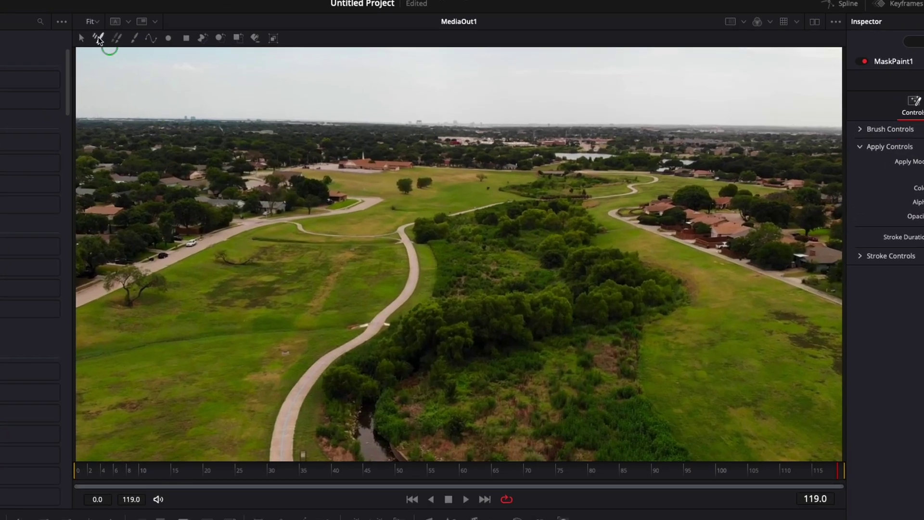
Draw a closed four-point polyline stroke around the grassy field left of the path
left_click(250, 32)
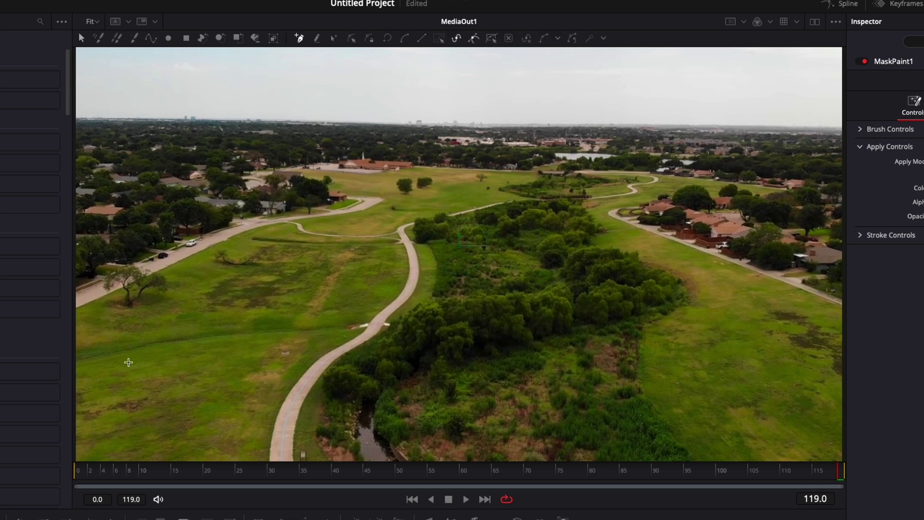
left_click(135, 330)
left_click(251, 244)
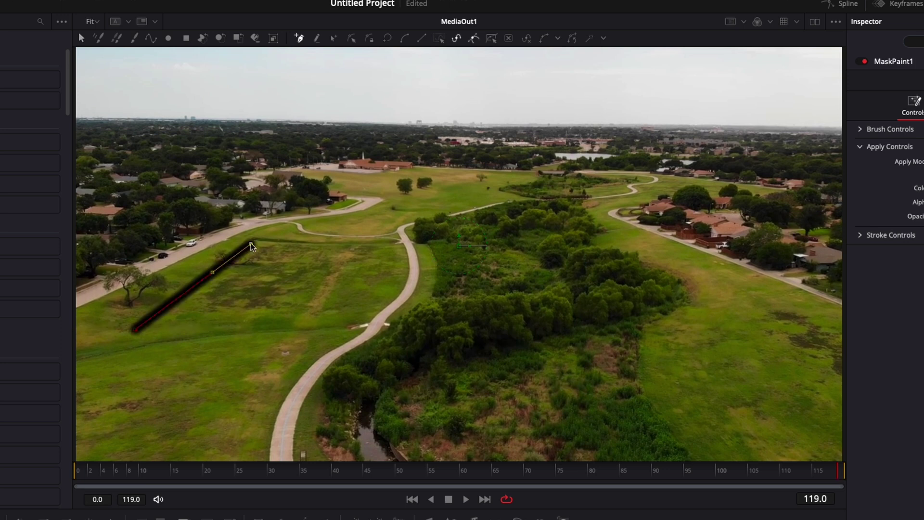
left_click(391, 249)
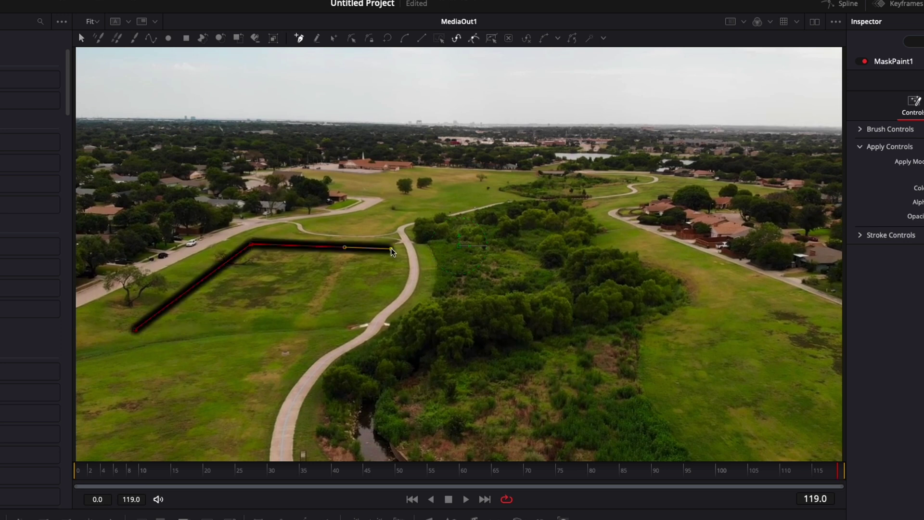
left_click(354, 318)
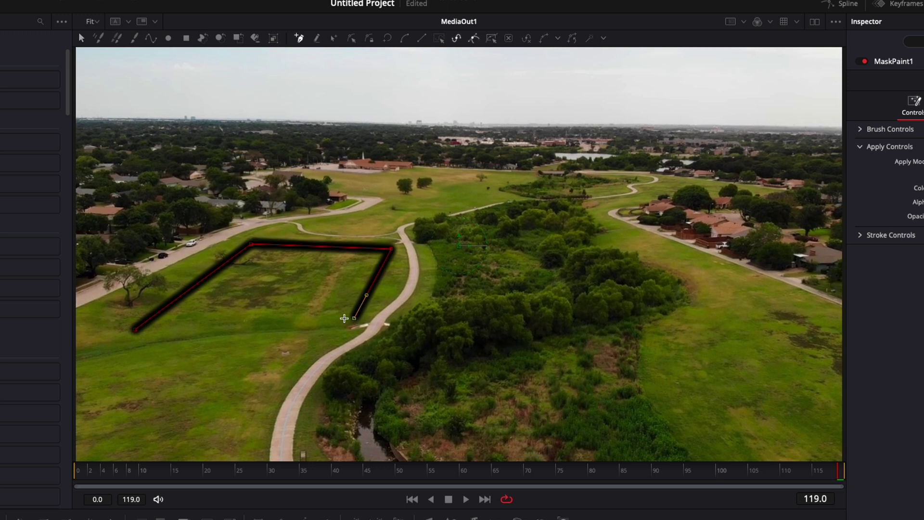
left_click(135, 331)
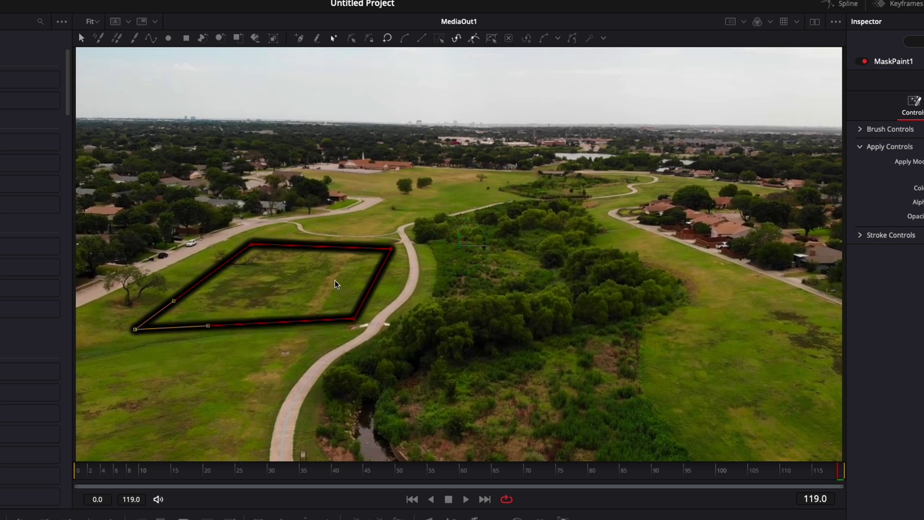
Try moving and smoothing the outline's points, then return all corners to sharp
left_click_drag(135, 330, 115, 342)
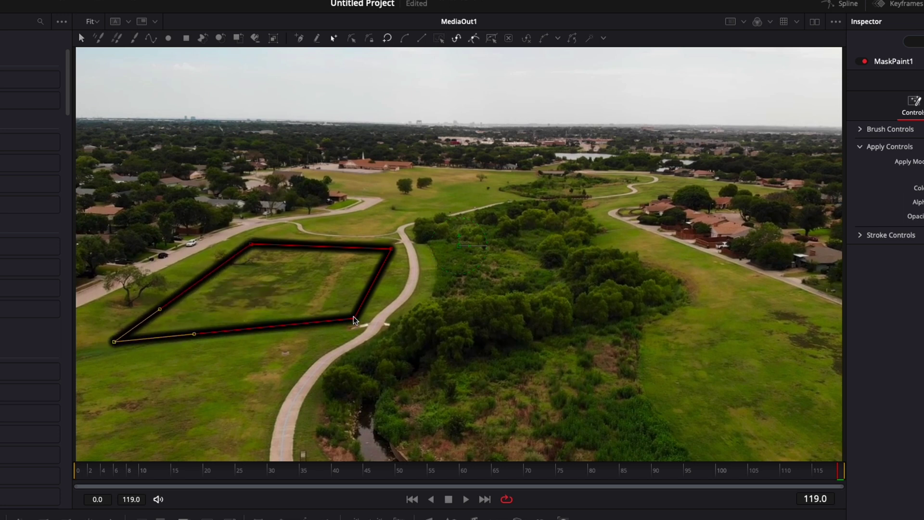
key("ctrl+z")
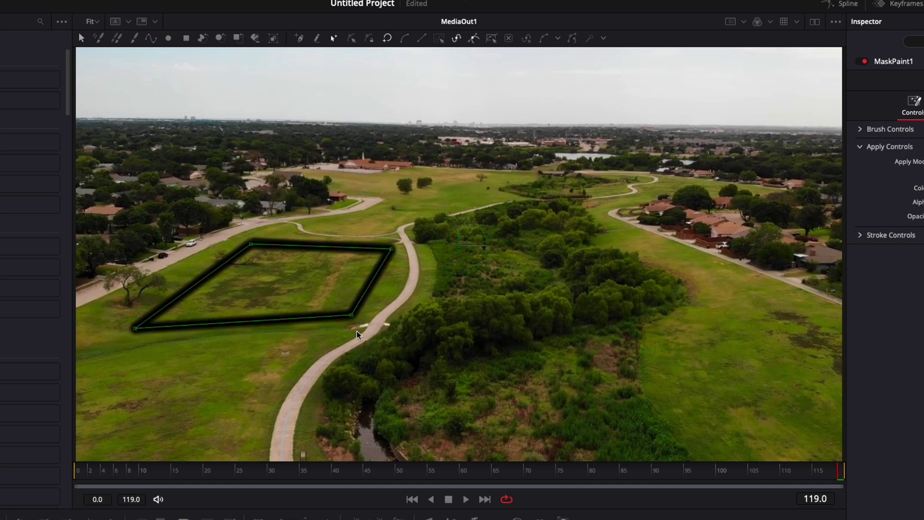
left_click_drag(113, 357, 422, 215)
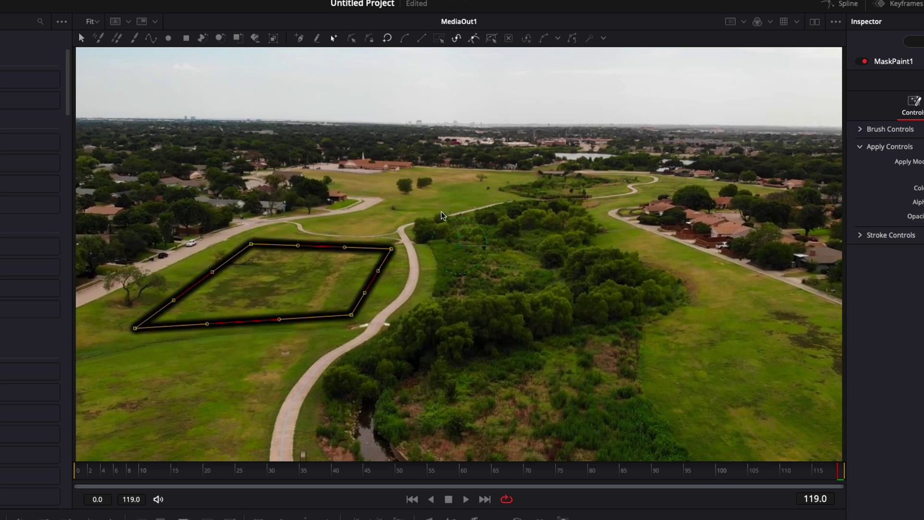
key("shift+s")
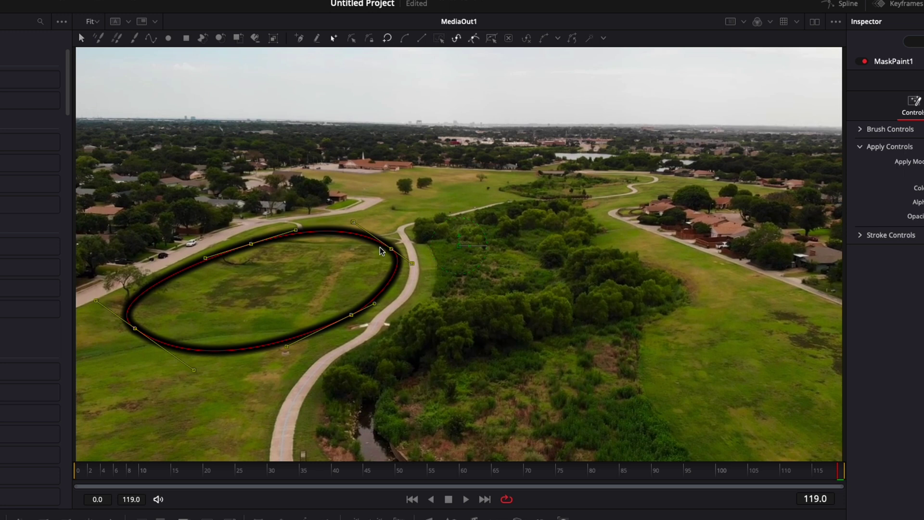
left_click_drag(414, 265, 436, 260)
left_click_drag(351, 316, 357, 318)
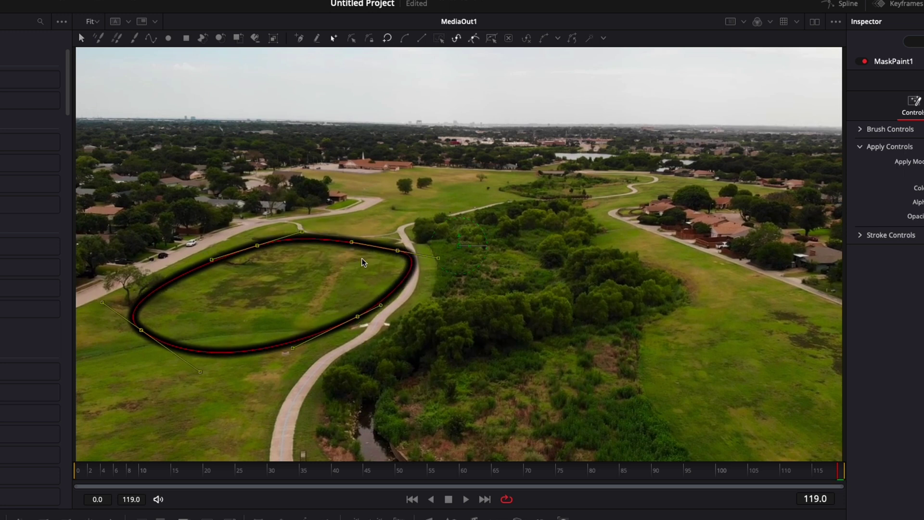
key("shift+l")
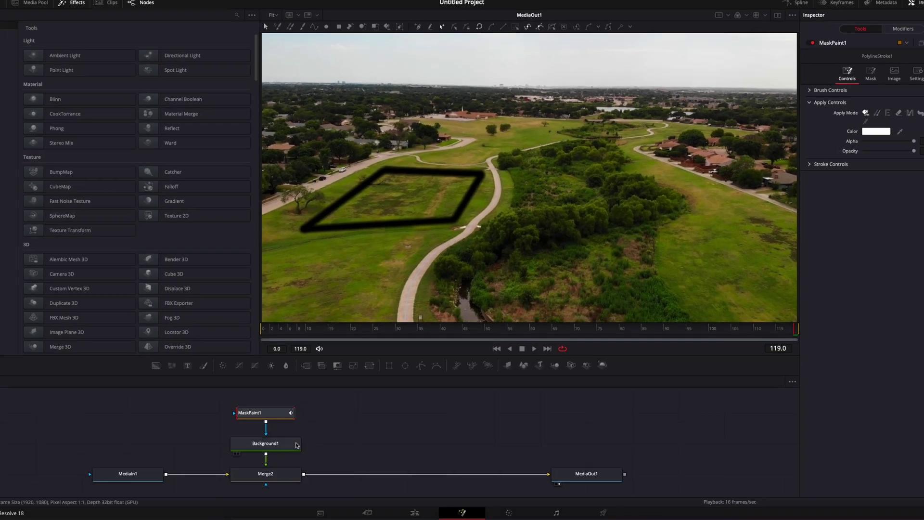
Set Background1's colour to white
left_click(287, 444)
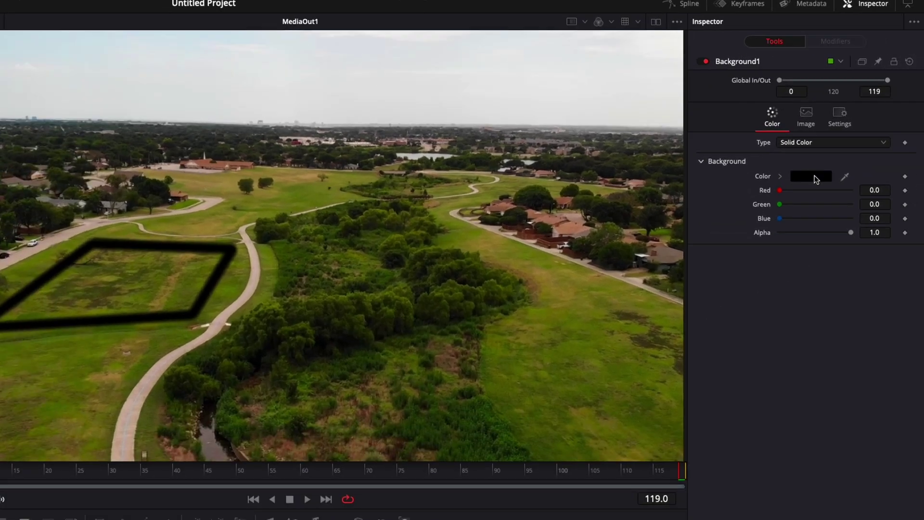
left_click(815, 175)
left_click_drag(535, 256, 643, 255)
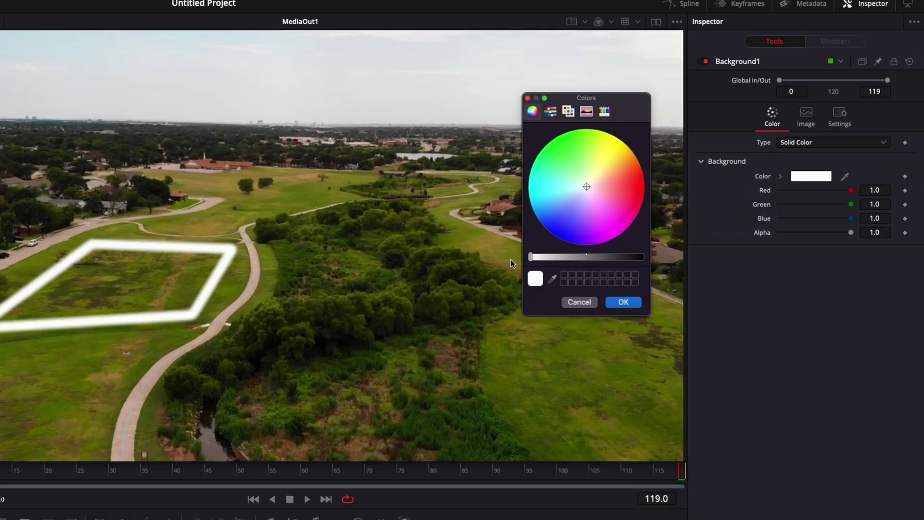
left_click(619, 301)
Thin the MaskPaint1 brush to size 0.0024 and lower its softness
left_click(271, 413)
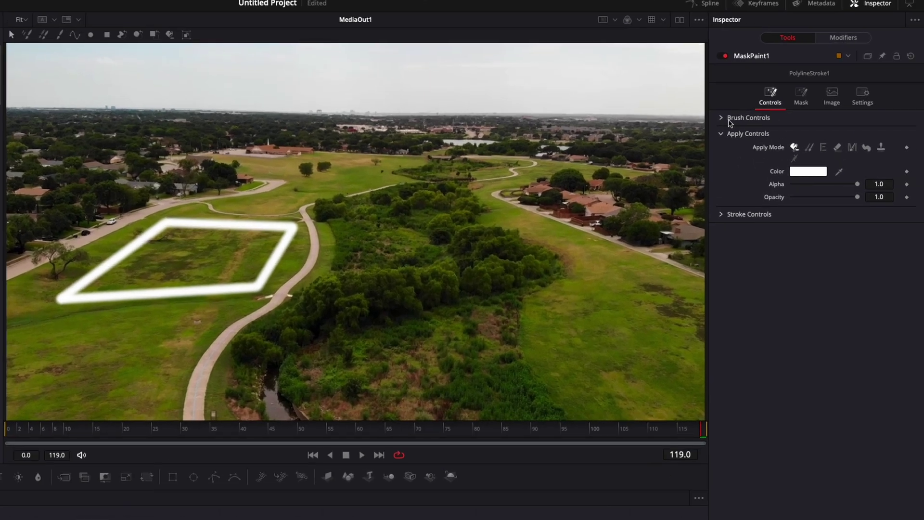
left_click(810, 92)
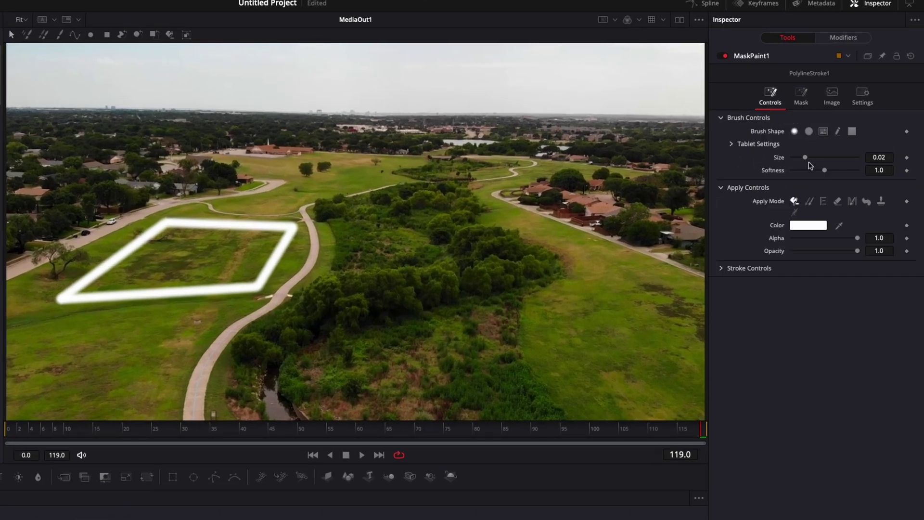
mouse_move(826, 172)
left_mouse_down()
mouse_move(793, 174)
mouse_move(795, 161)
left_mouse_up()
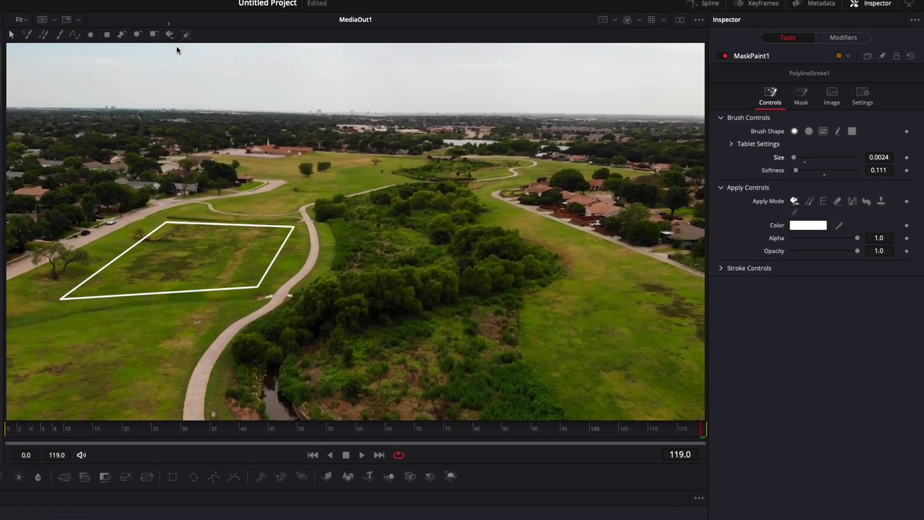
Fill the outlined field with white and set the Fill1 opacity to 0.25
left_click(346, 26)
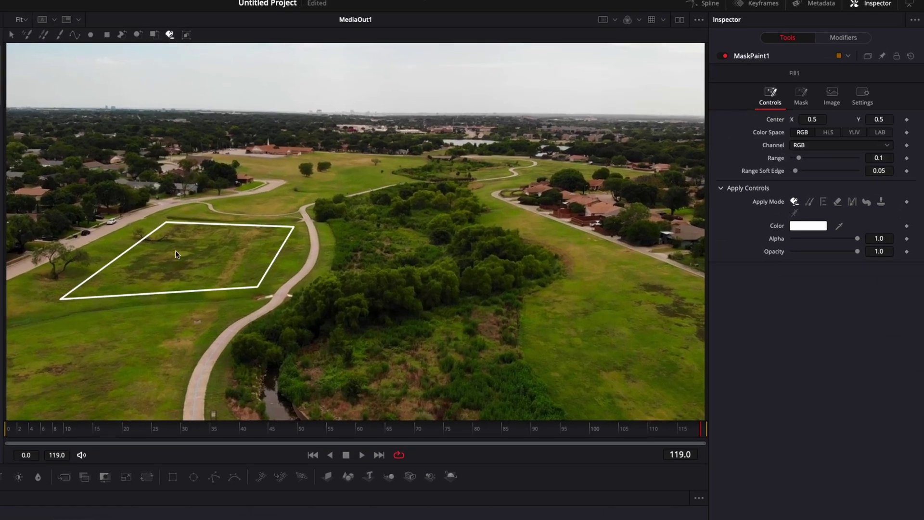
left_click(195, 257)
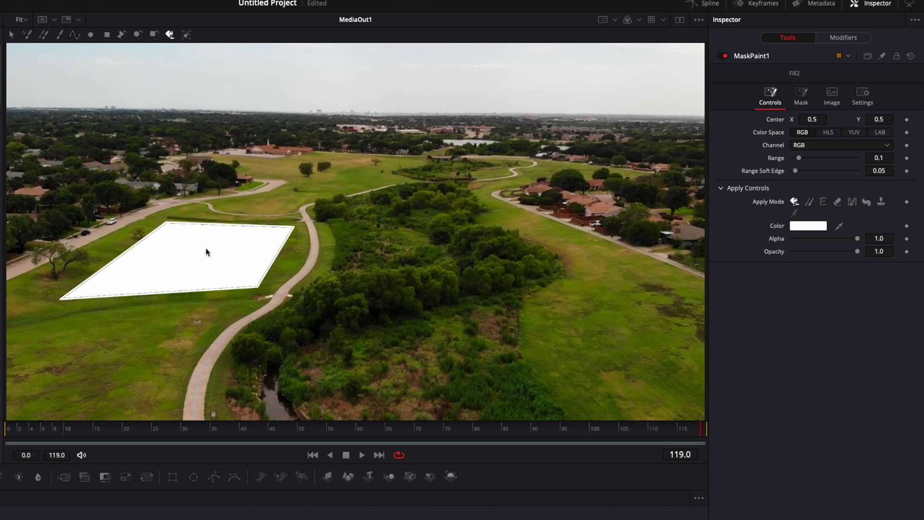
left_click(844, 38)
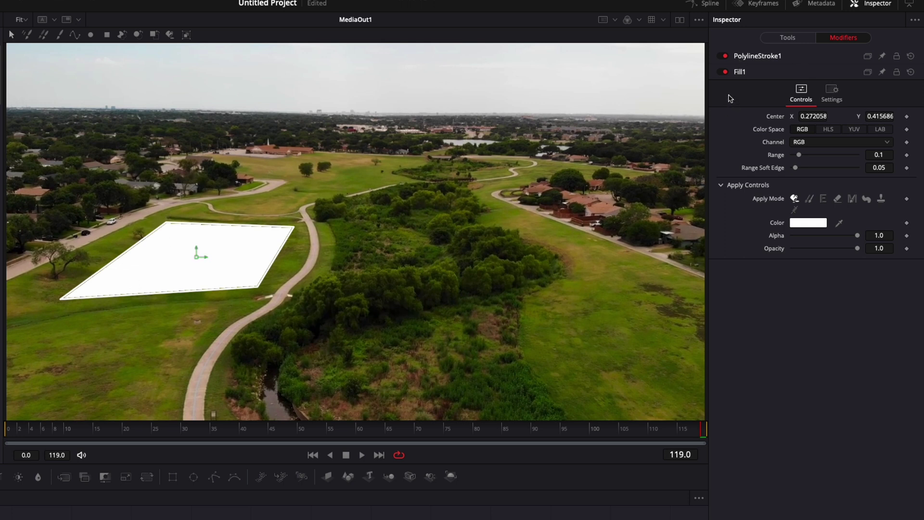
left_click_drag(857, 248, 809, 251)
left_click(888, 247)
type("0.25")
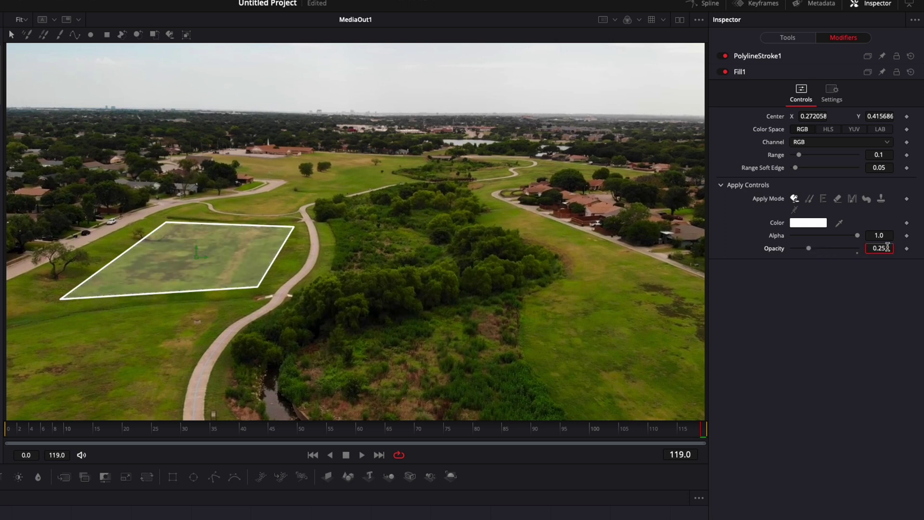
key("Tab")
left_click(210, 311)
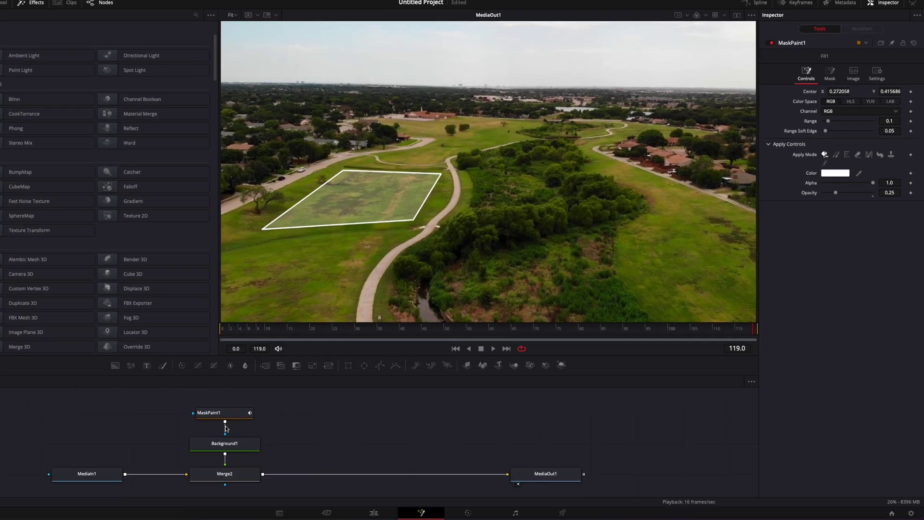
Publish the MaskPaint1 outline's points to a tracker
left_click(226, 423)
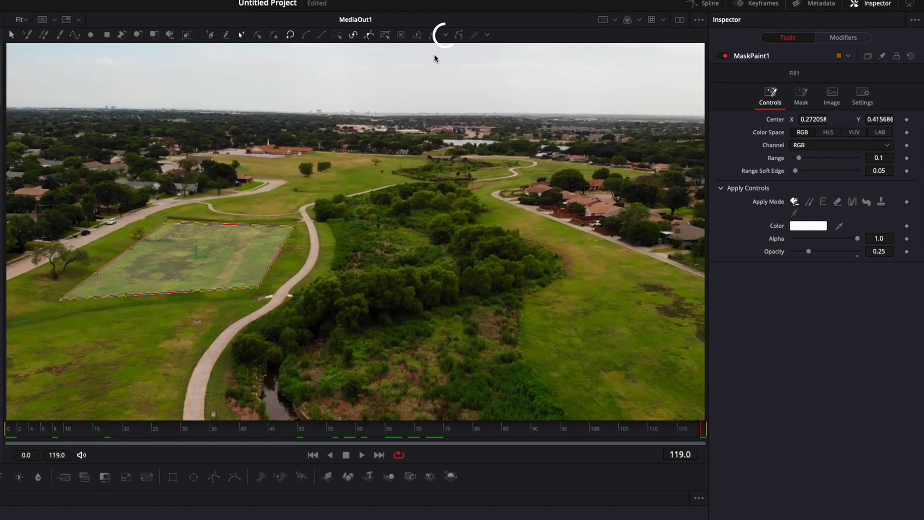
left_click(446, 35)
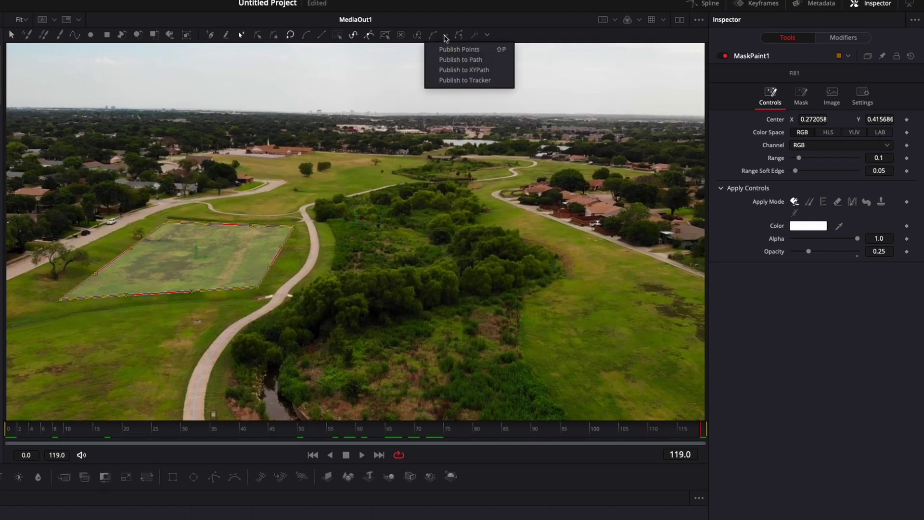
left_click(465, 80)
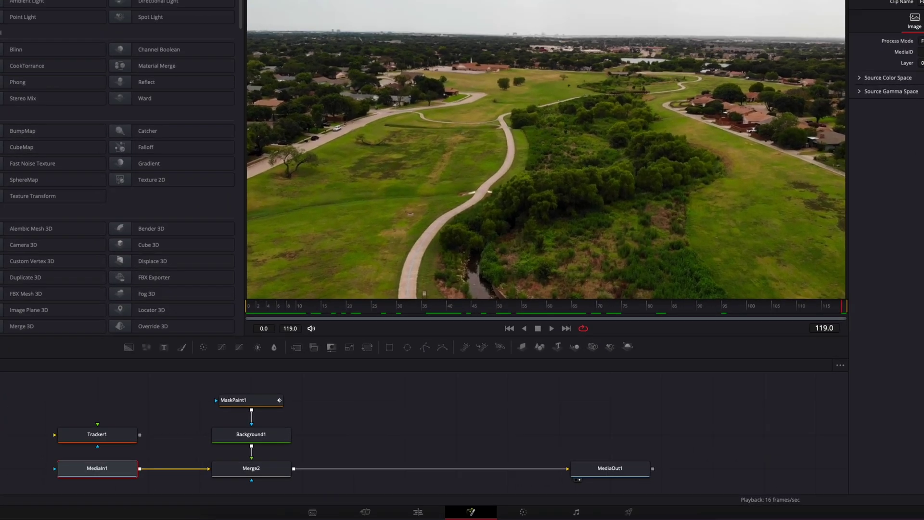
Insert Tracker1 into the link between MediaIn1 and Merge2
left_click(15, 497)
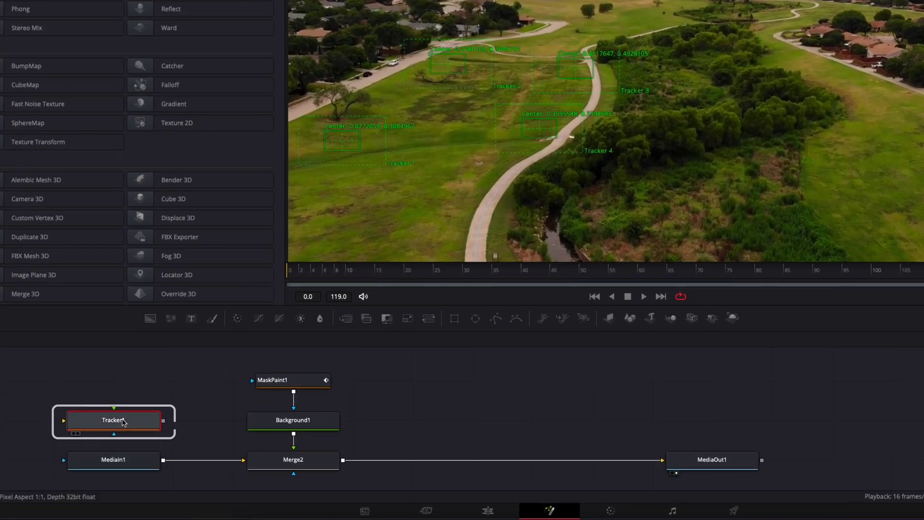
left_click_drag(125, 466, 8, 469)
left_click(114, 470)
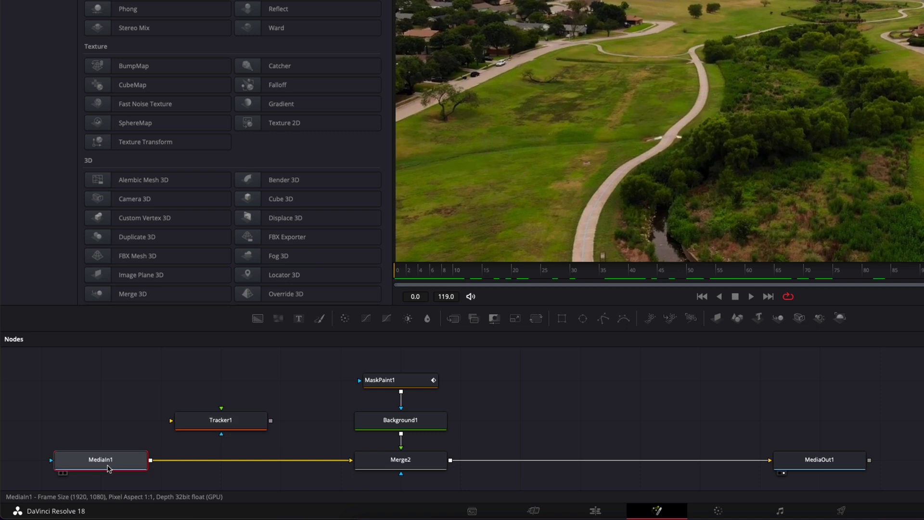
left_click(211, 427)
key("shift")
left_click_drag(211, 423, 259, 422)
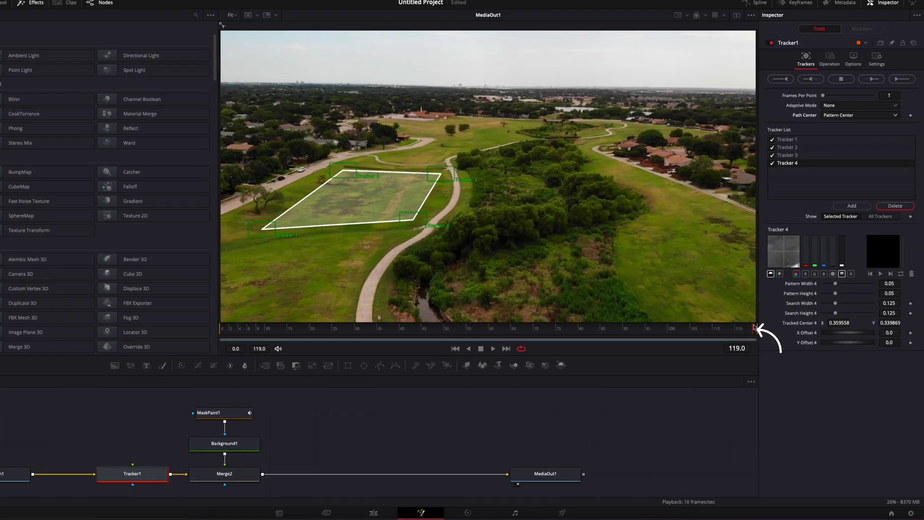
Track Tracker1's four corners in reverse, check playback, then add a second Background node
left_click(811, 79)
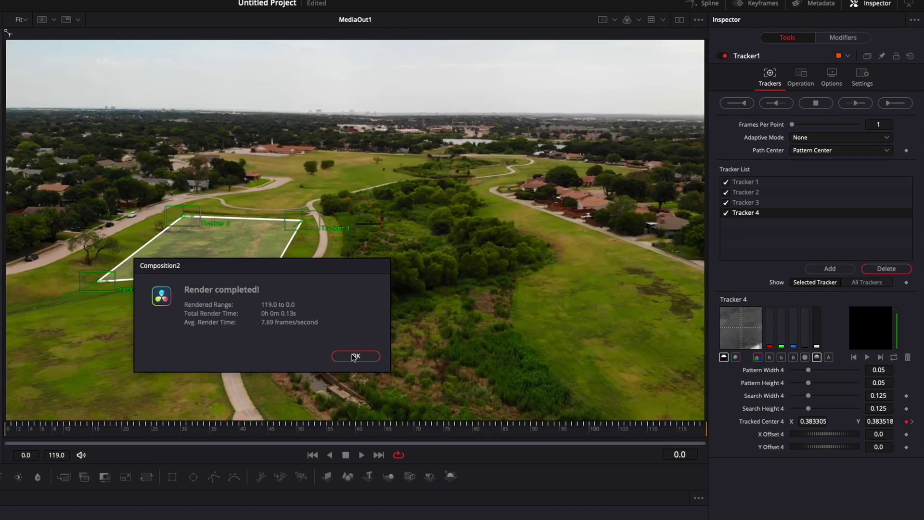
left_click(357, 356)
left_click(362, 455)
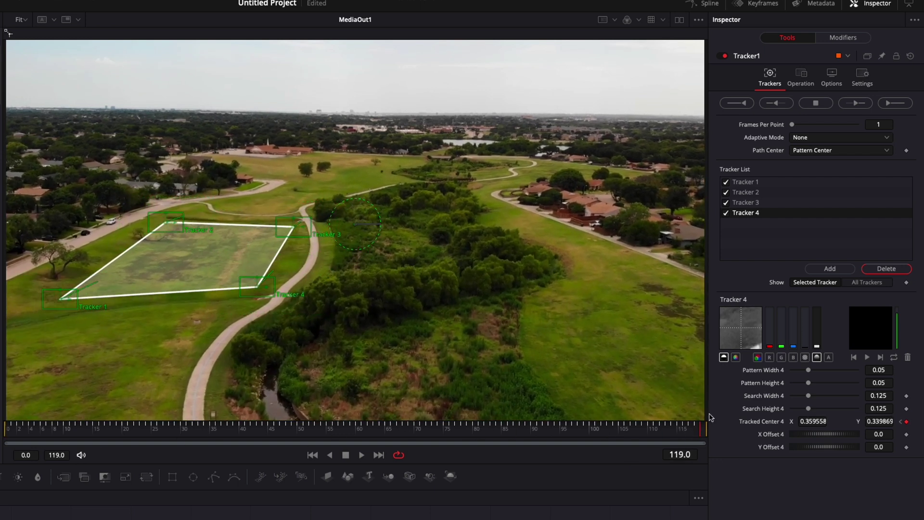
left_click(815, 141)
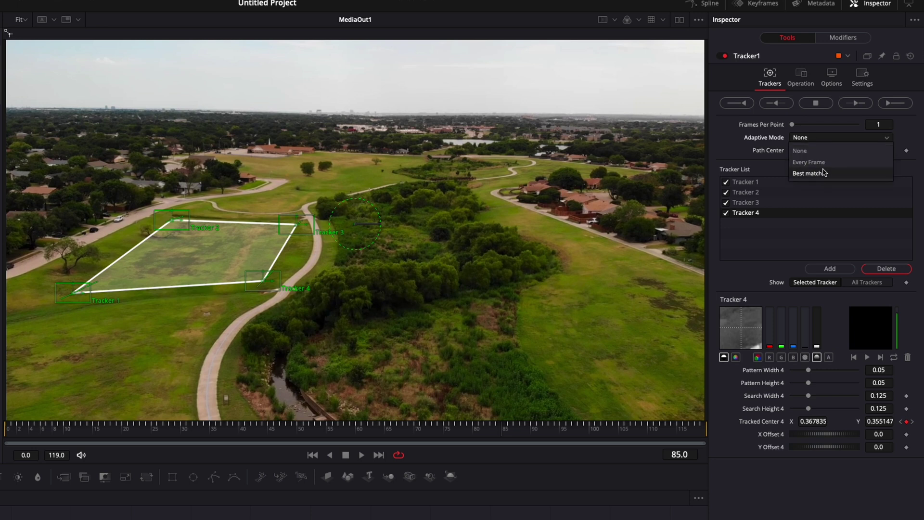
key("Escape")
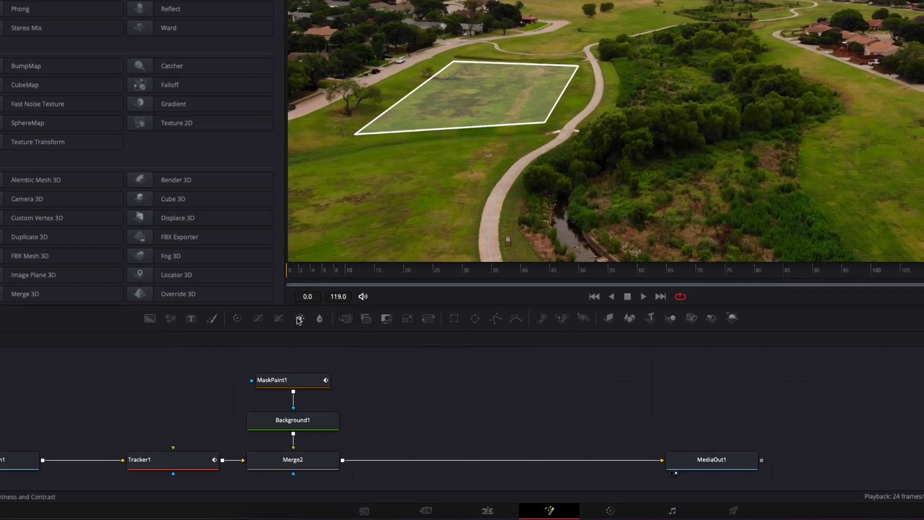
left_click_drag(149, 319, 341, 461)
Merge Background2 over the comp, mask it with an Ellipse, link Width to Height, and shrink it to 0.016
left_click(422, 421)
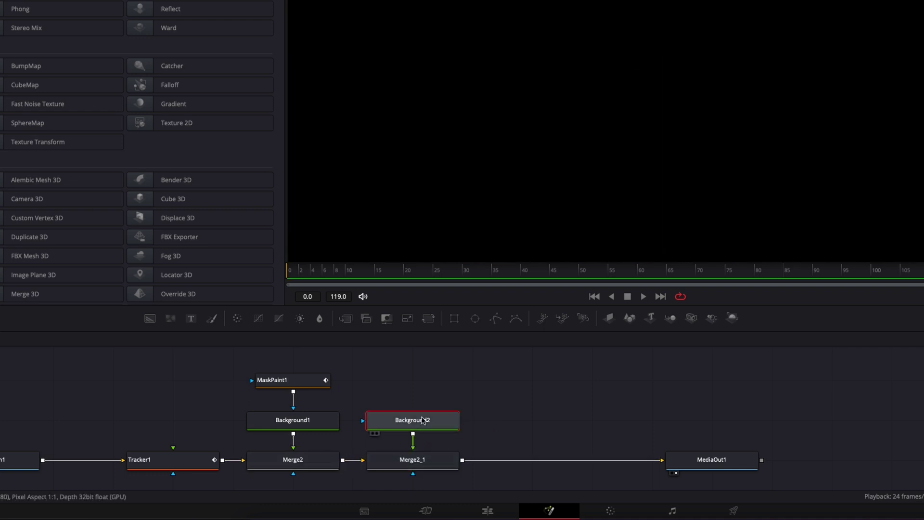
left_click(476, 318)
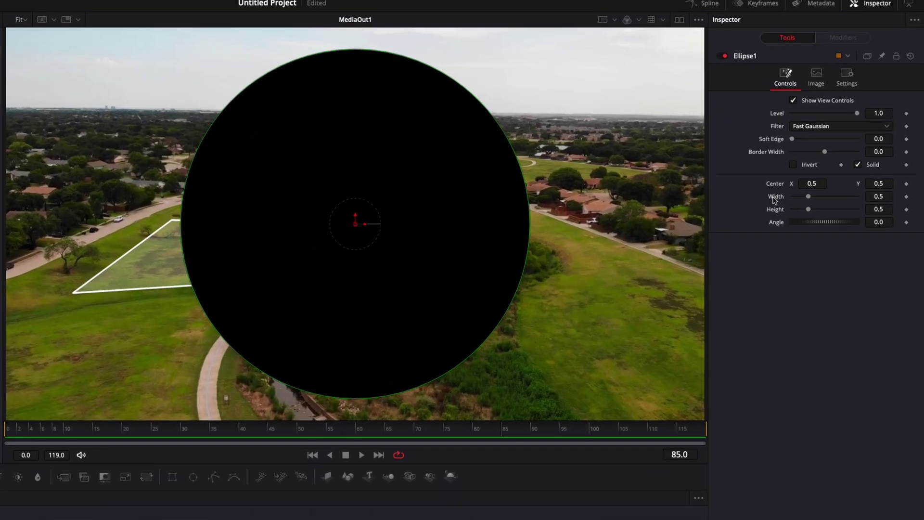
right_click(810, 153)
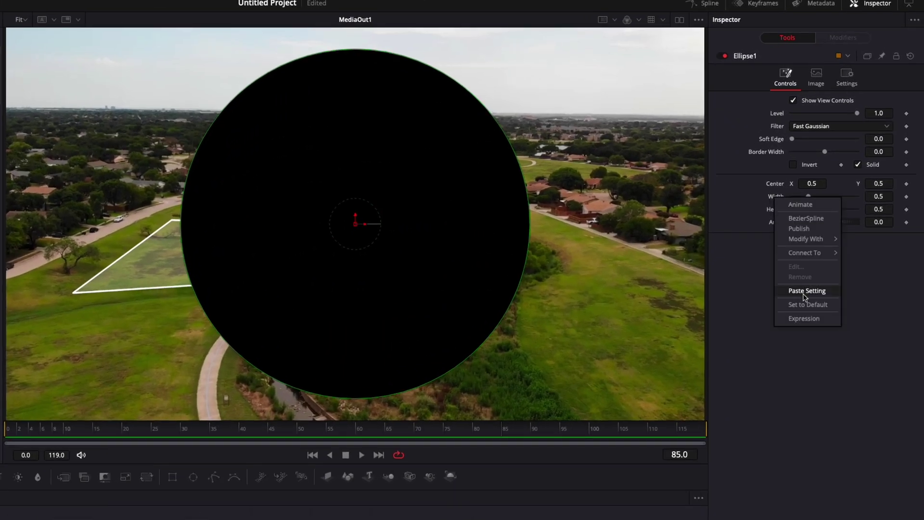
left_click(802, 318)
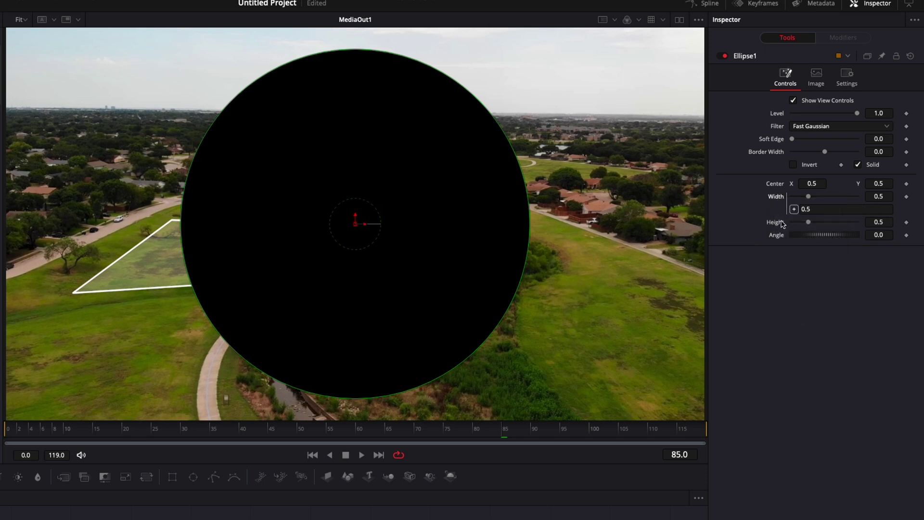
left_click_drag(781, 225, 781, 226)
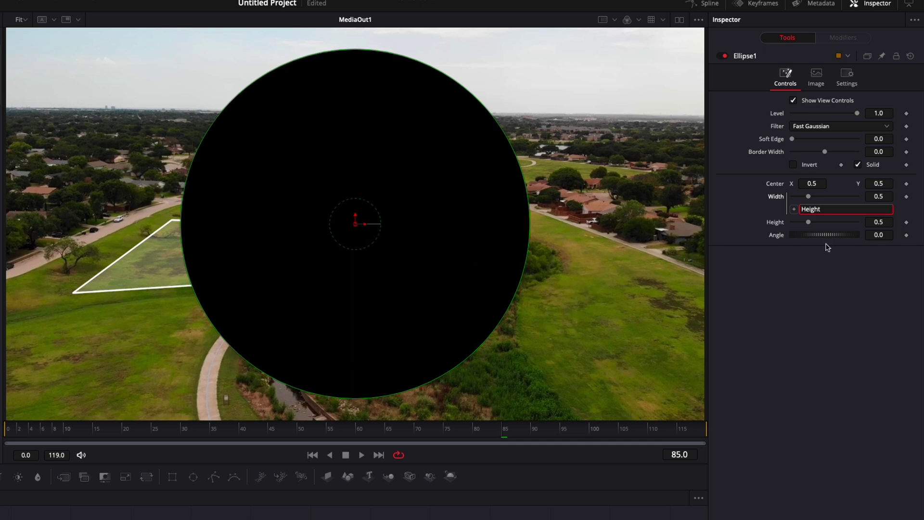
left_click_drag(809, 222, 791, 222)
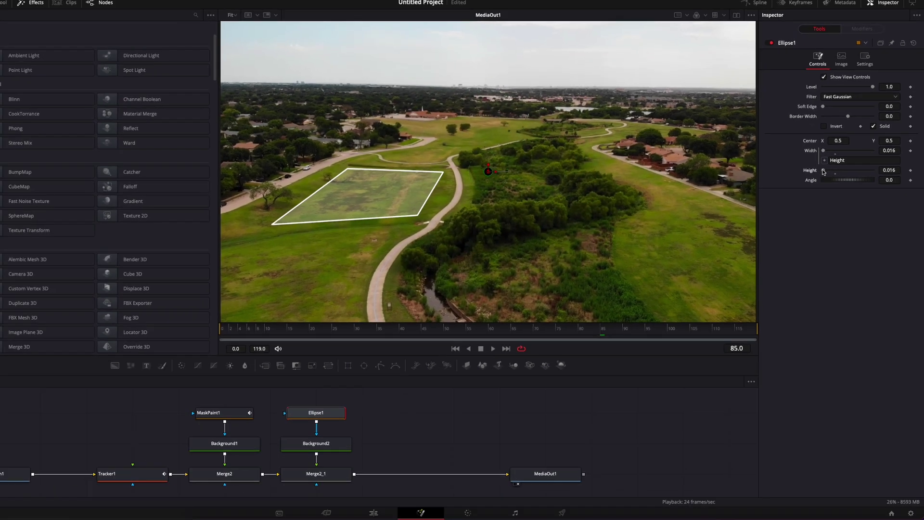
Colour Background2 white and view the resulting dot in the final composite
left_click(316, 443)
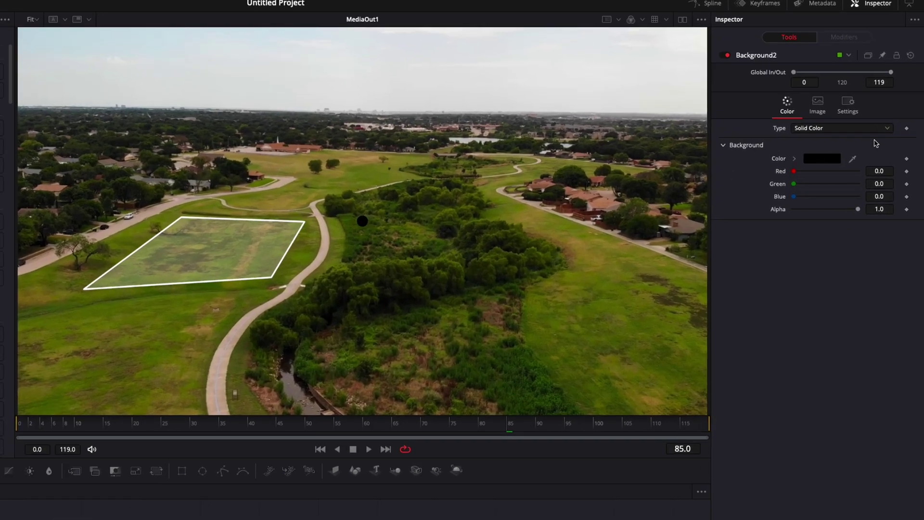
left_click(822, 159)
left_click(657, 272)
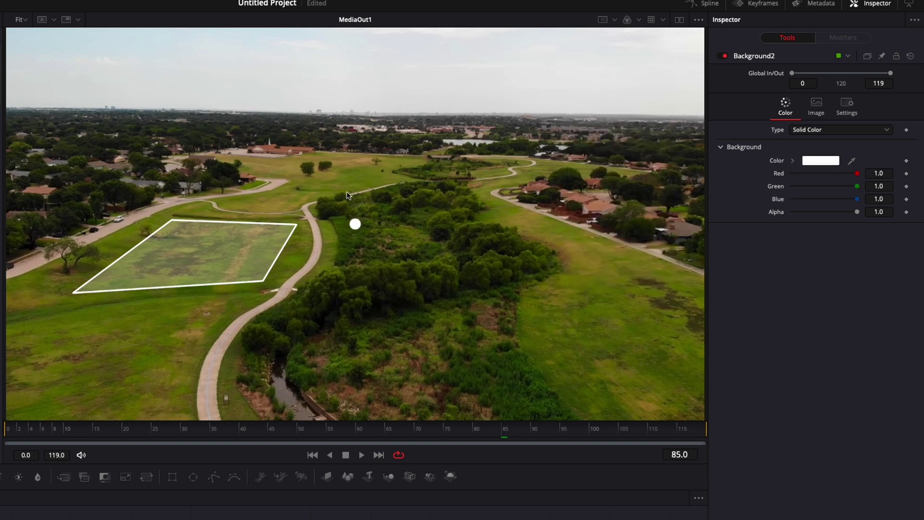
left_click(637, 474)
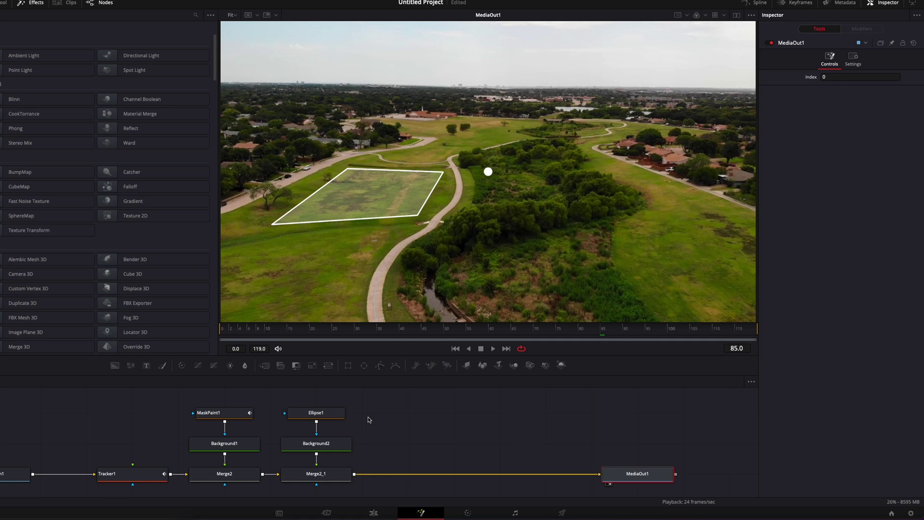
left_click(372, 419)
Copy Ellipse1 and Background2 and paste three instanced copies
left_click_drag(373, 382, 505, 438)
key("ctrl+c")
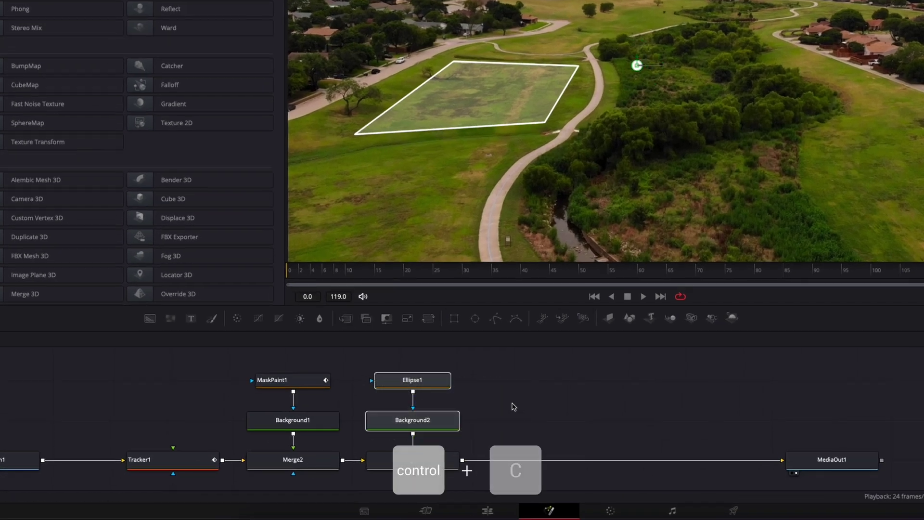
right_click(511, 406)
left_click(541, 396)
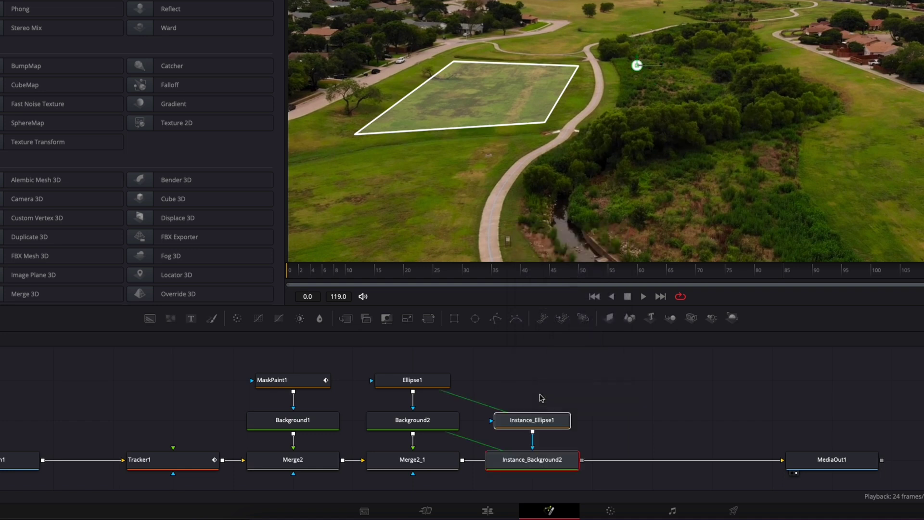
right_click(651, 415)
left_click(684, 407)
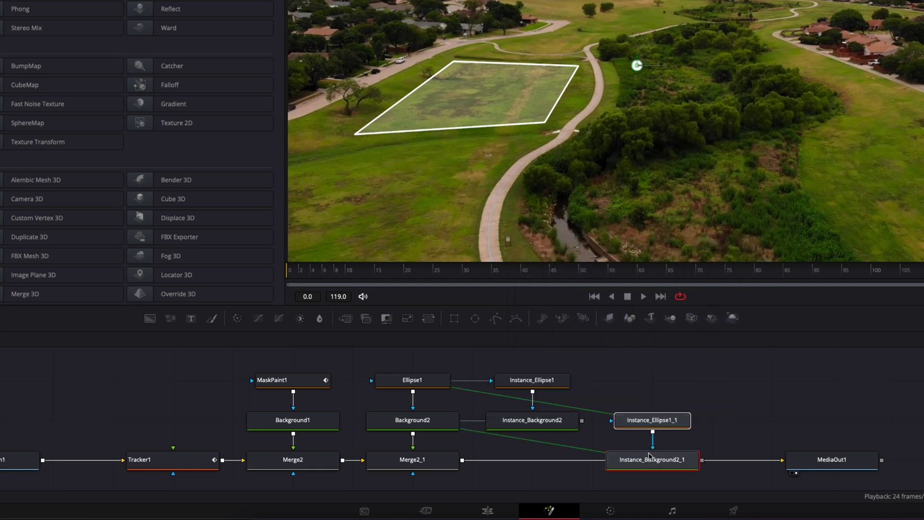
key("ctrl+shift+v")
Merge the three instanced backgrounds into the chain via Merge2_2 to Merge2_4, and save
left_click_drag(583, 420, 464, 463)
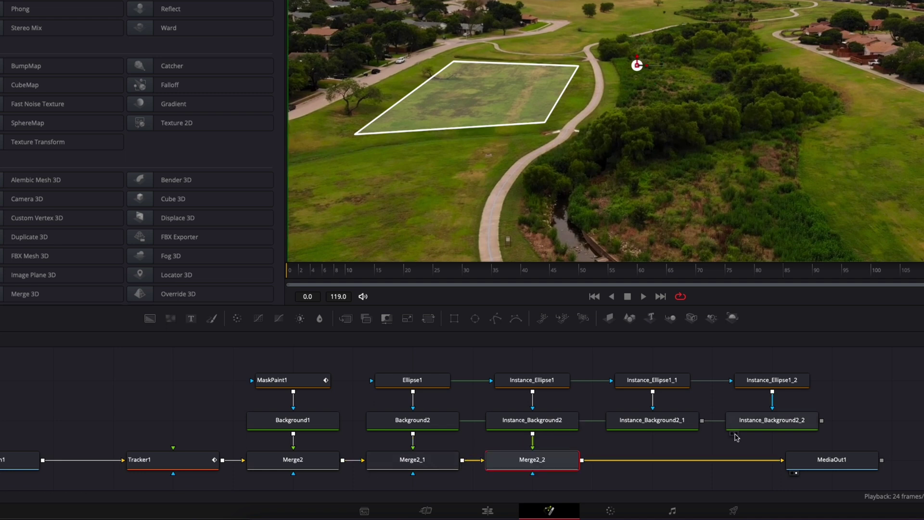
left_click_drag(702, 421, 661, 452)
left_click_drag(822, 420, 703, 466)
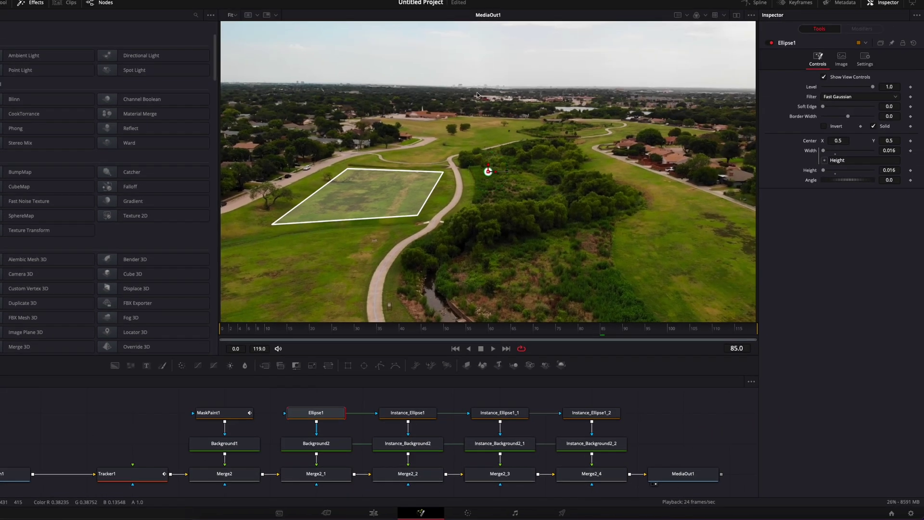
key("ctrl+s")
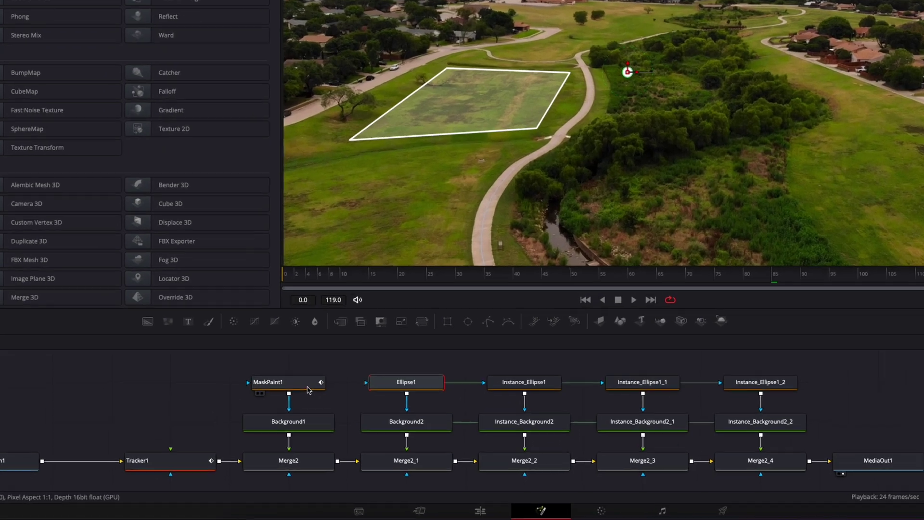
Inspect the point coordinates of MaskPaint1's PolylineStroke1
left_click(235, 414)
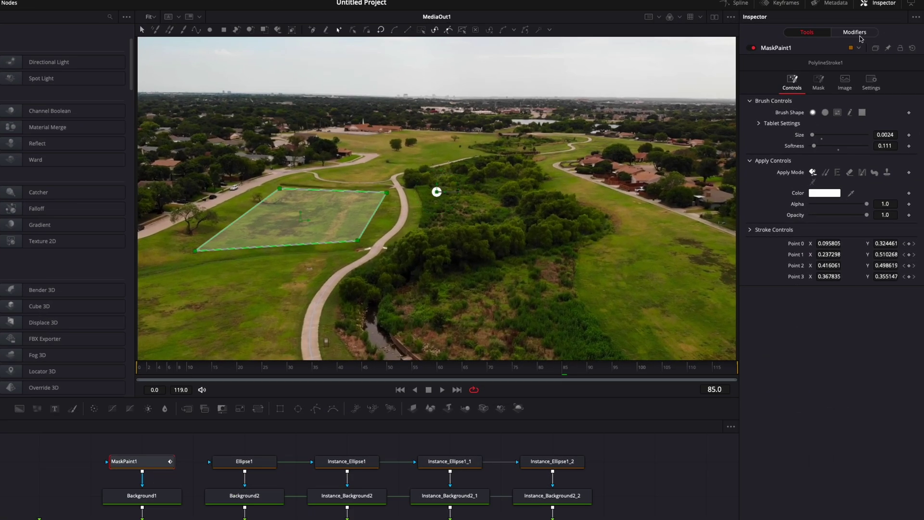
left_click(850, 42)
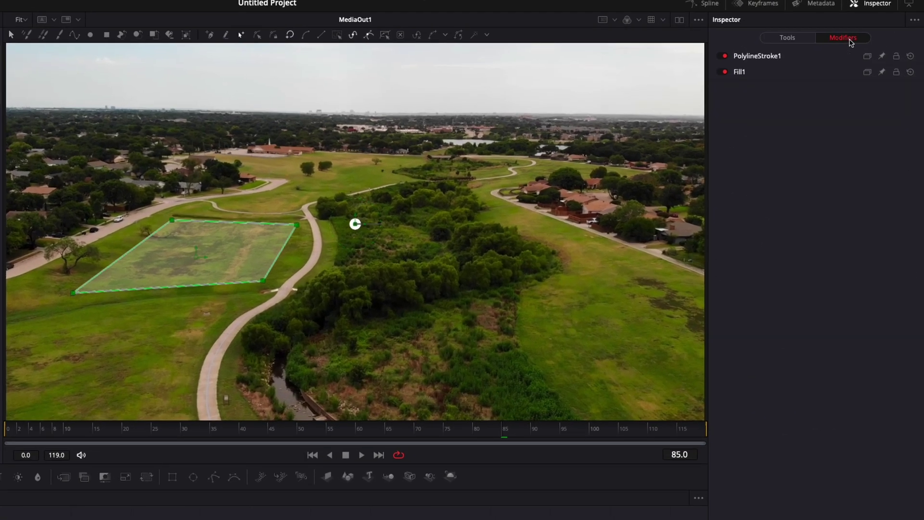
left_click(790, 57)
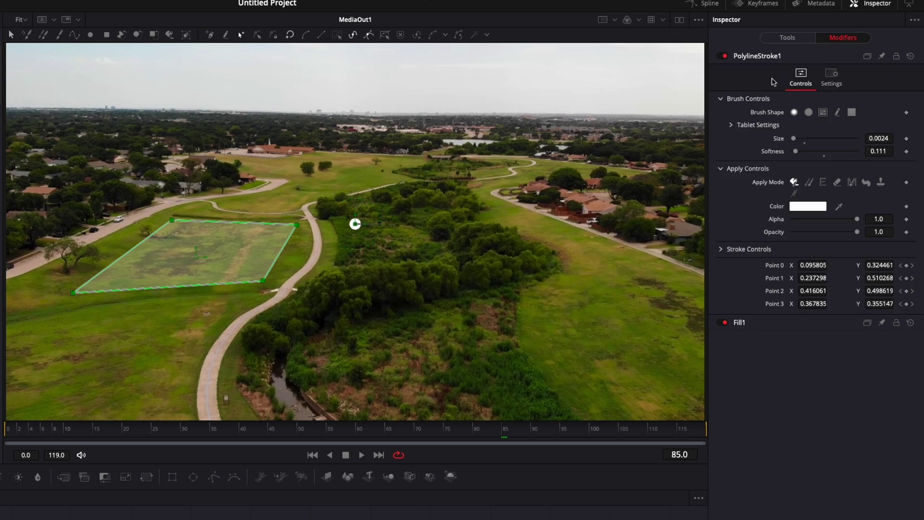
left_click(792, 38)
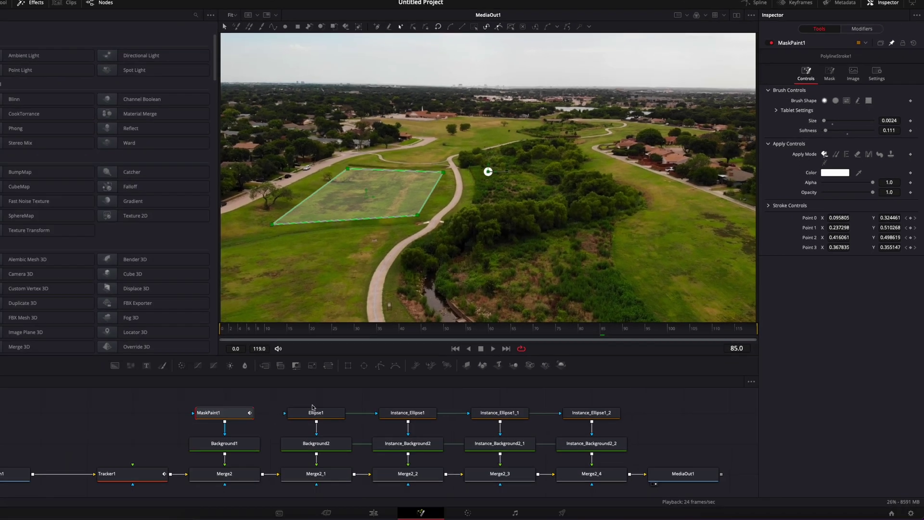
Link Ellipse1's Center by expression to PolylineStroke1's Point 0
left_click(310, 415)
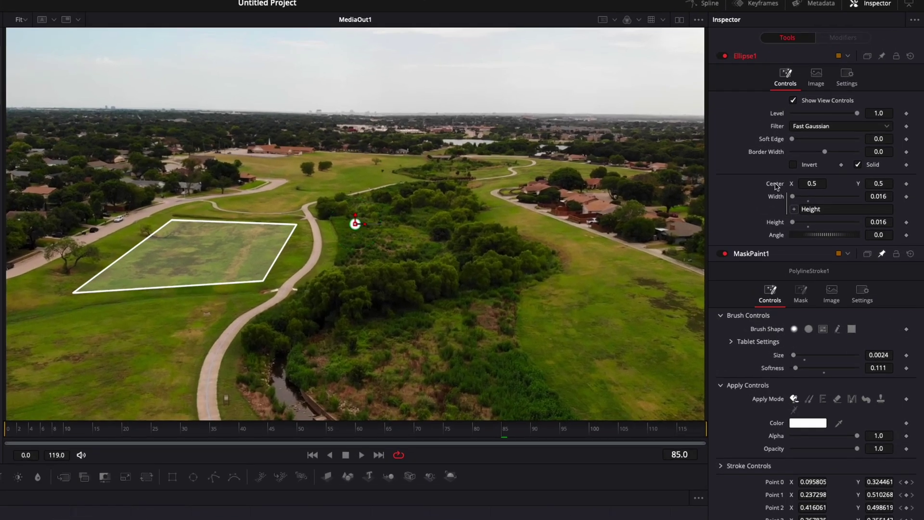
right_click(777, 187)
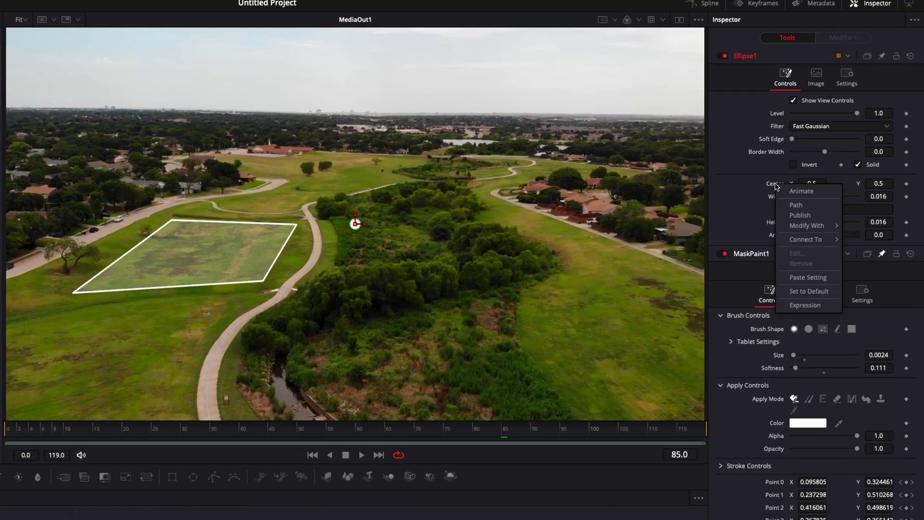
left_click(800, 305)
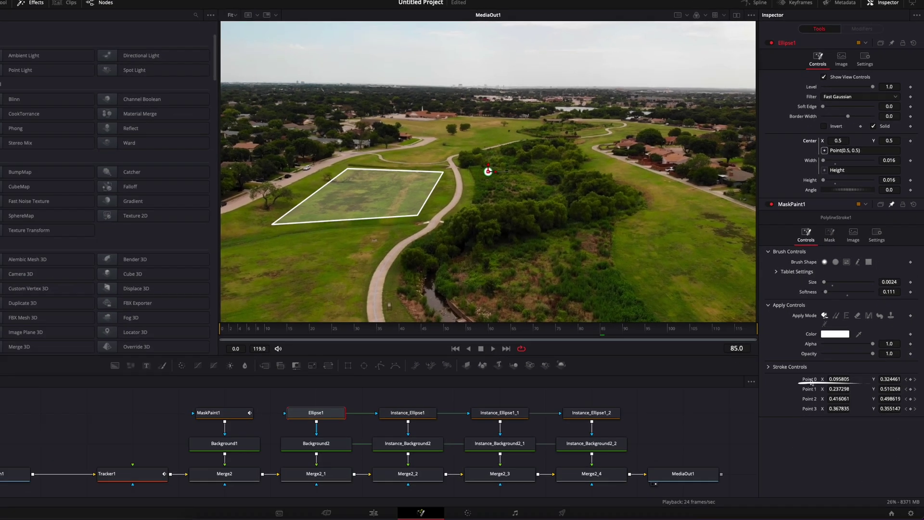
left_click_drag(812, 382, 813, 382)
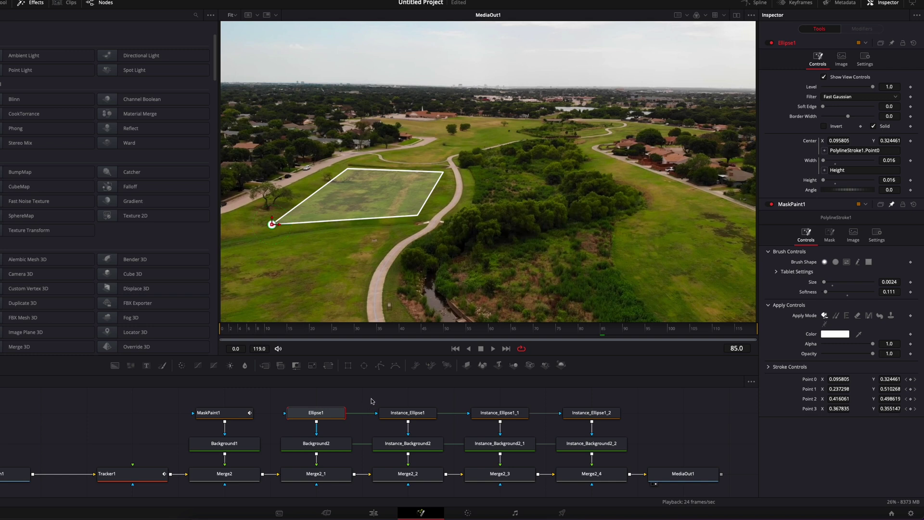
left_click(408, 412)
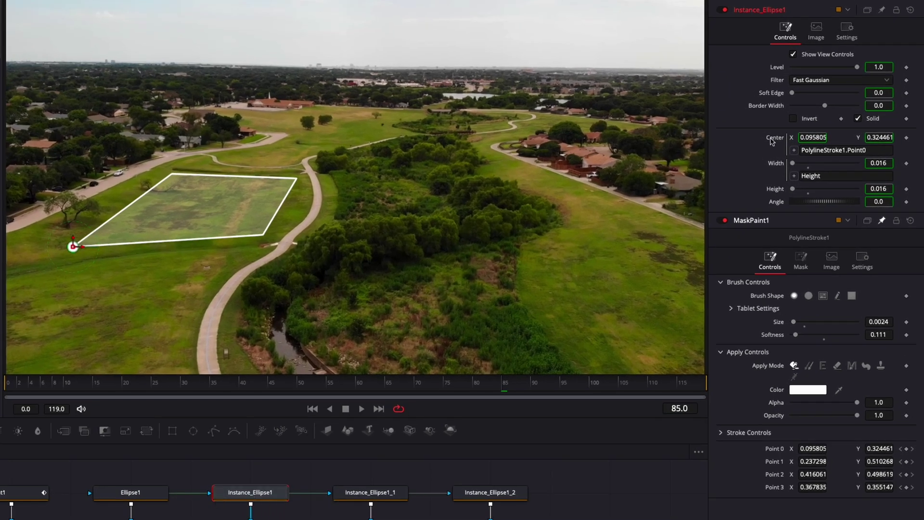
Deinstance Instance_Ellipse1's centre and relink its expression to PolylineStroke1.Point1
right_click(808, 143)
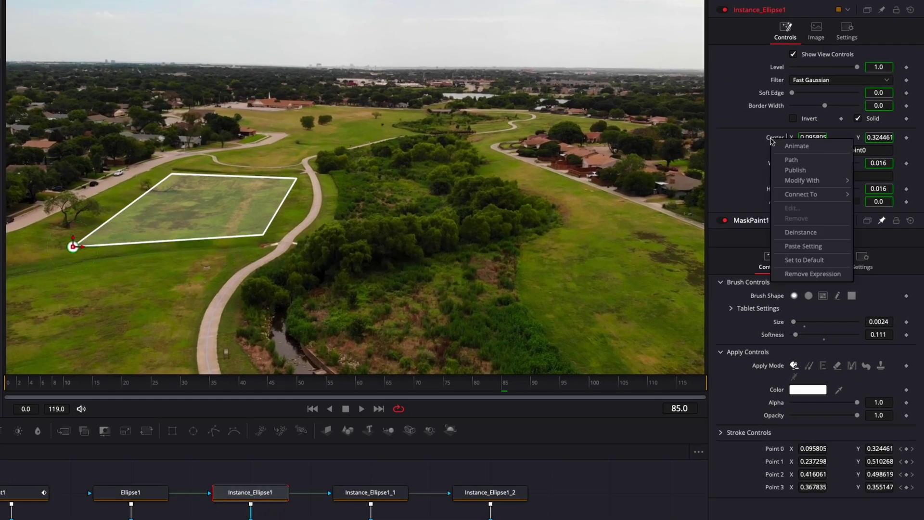
left_click(809, 232)
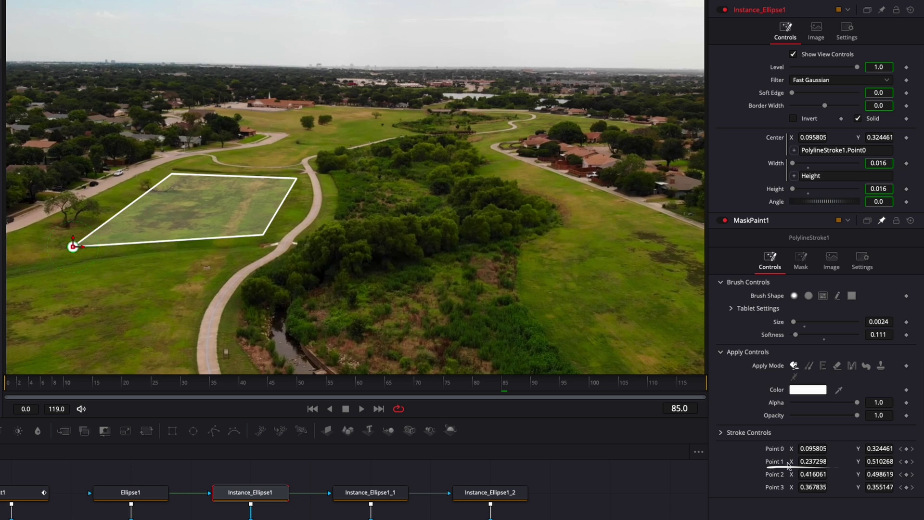
left_click(870, 150)
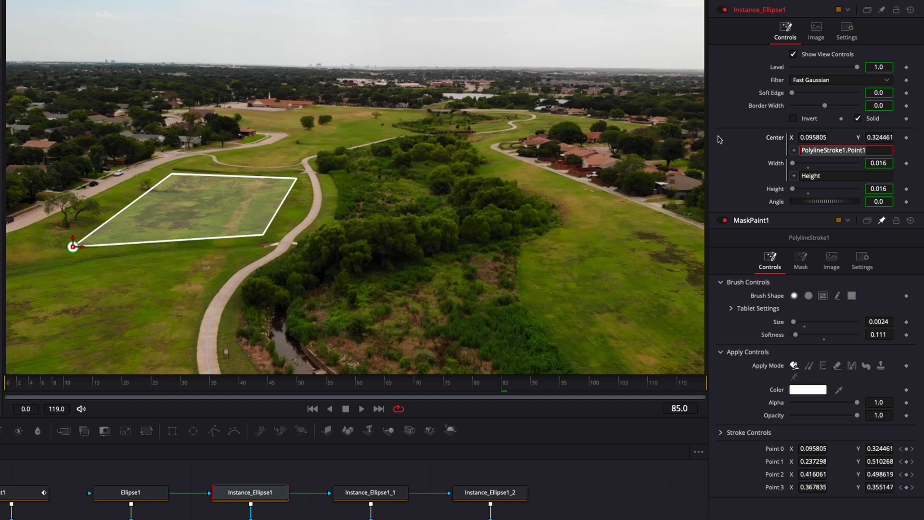
left_click(795, 149)
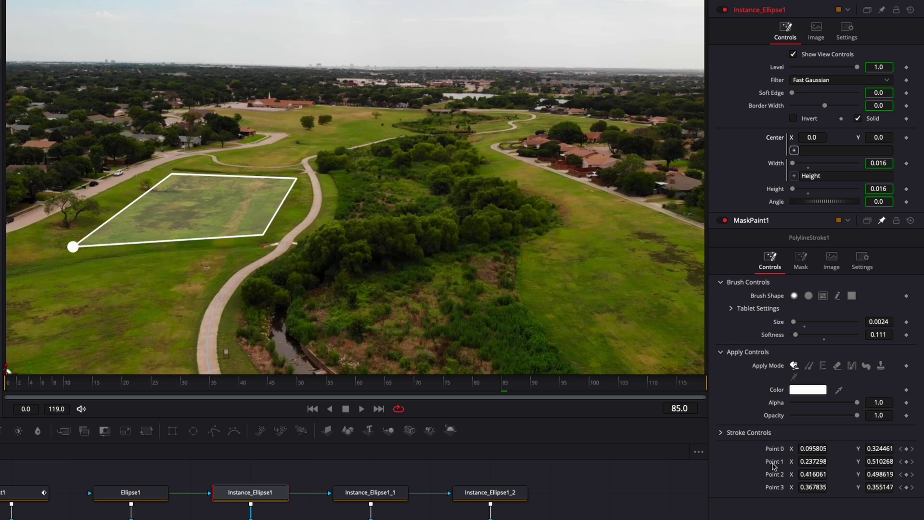
left_click_drag(774, 465, 774, 465)
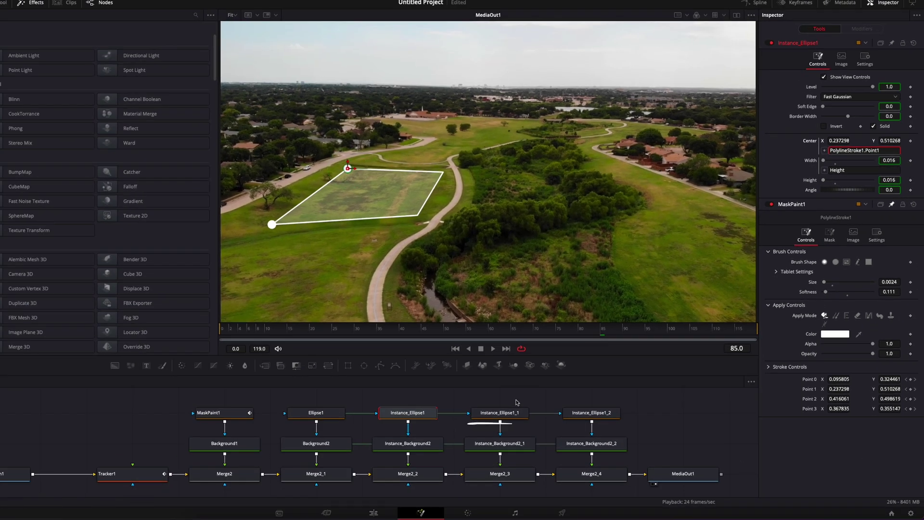
Deinstance the centre of the Instance_Ellipse1_1 dot
left_click(395, 477)
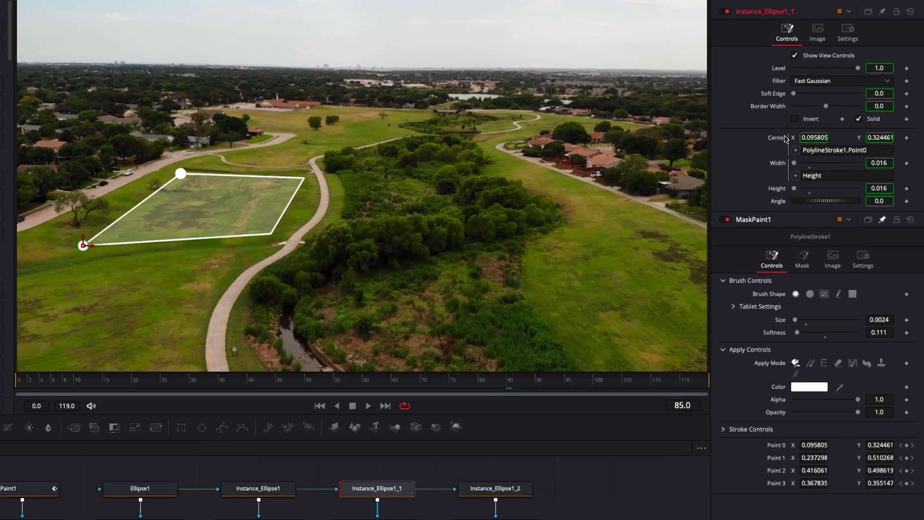
right_click(815, 141)
left_click(809, 233)
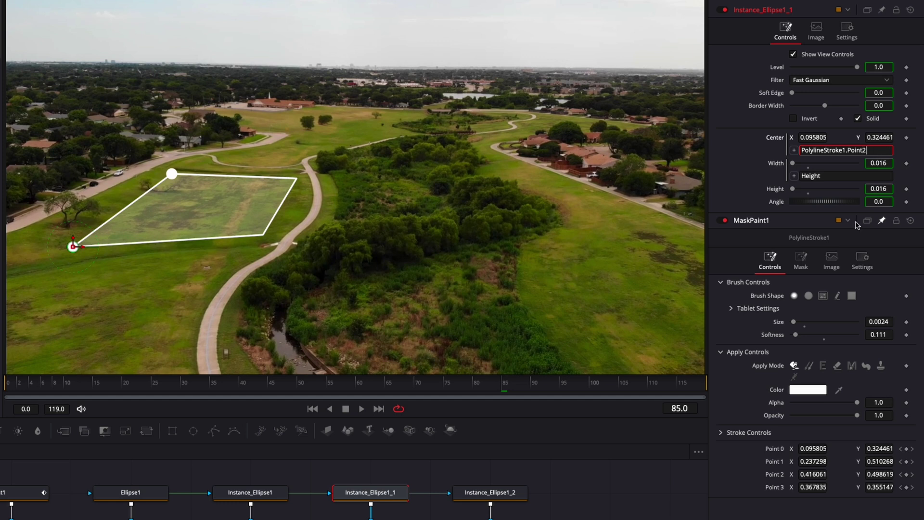
Deinstance Instance_Ellipse1_2's centre and change its expression to PolylineStroke1.Point3
left_click(470, 493)
right_click(777, 140)
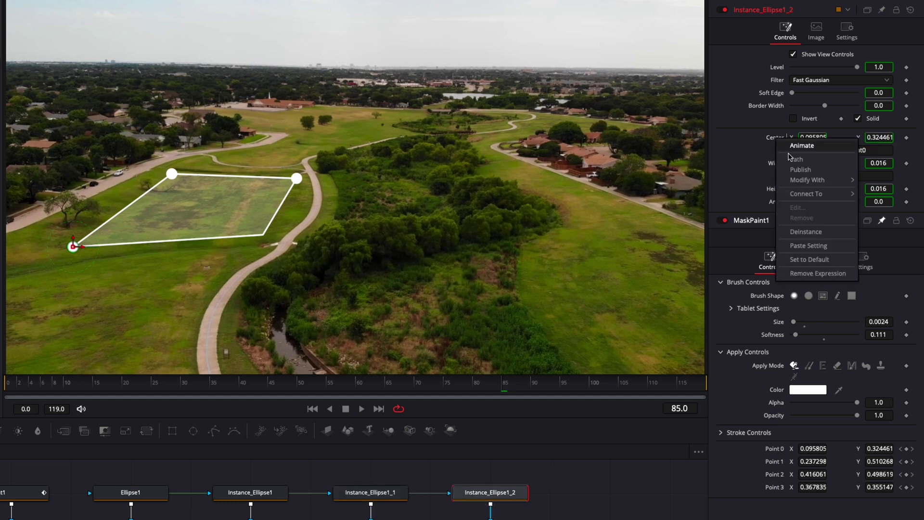
left_click(809, 232)
left_click(871, 150)
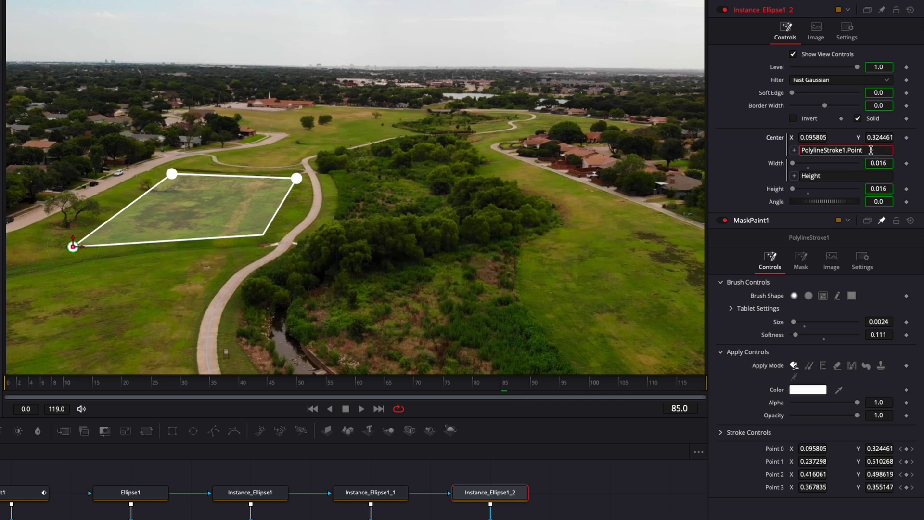
type("3")
key("Return")
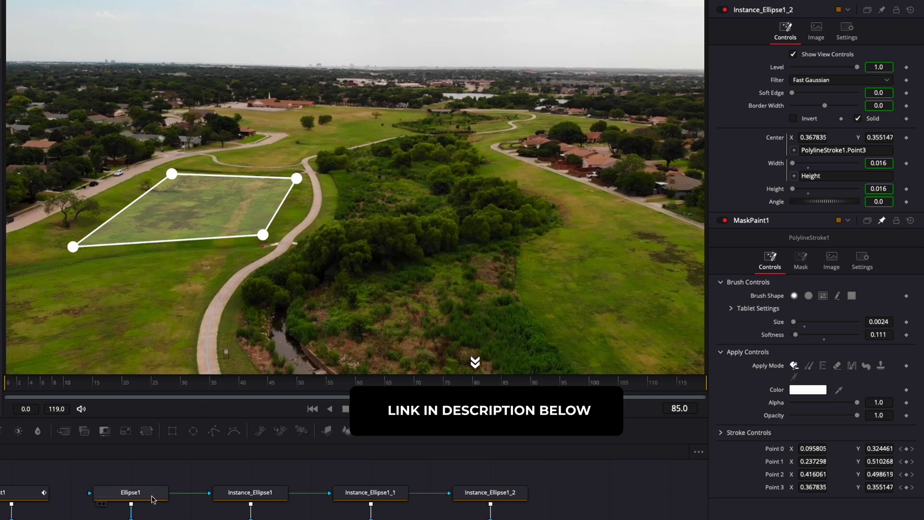
left_click(153, 499)
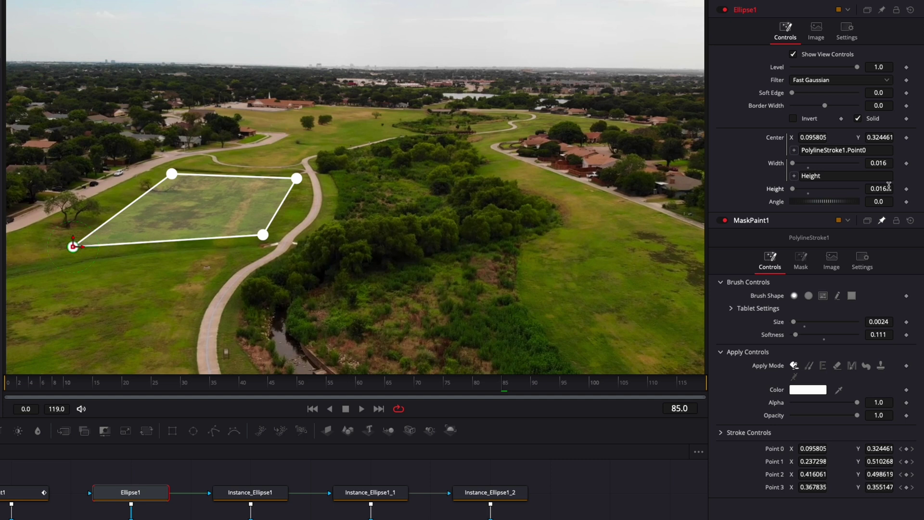
Shrink Ellipse1's height and width from 0.016 to 0.009
left_click(889, 187)
key("Down")
key("Down")
key("Down")
key("Down")
key("Down")
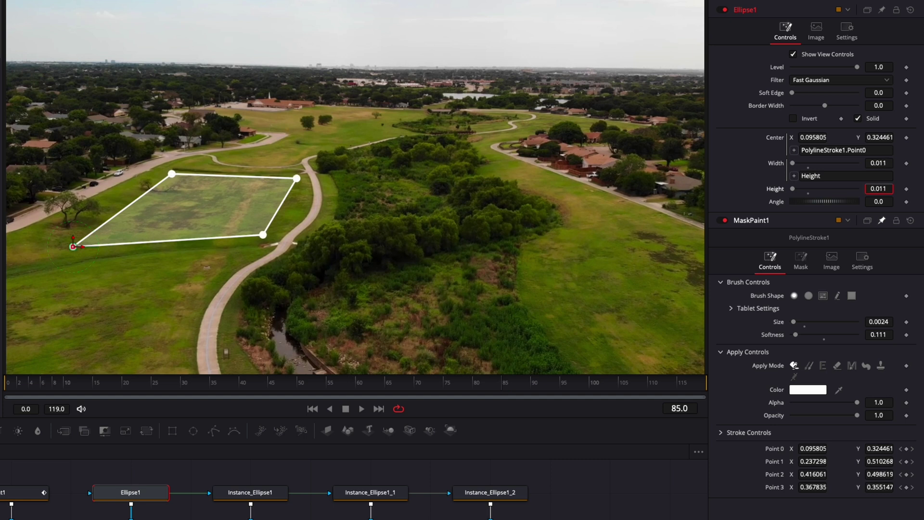
key("Down")
key("Down")
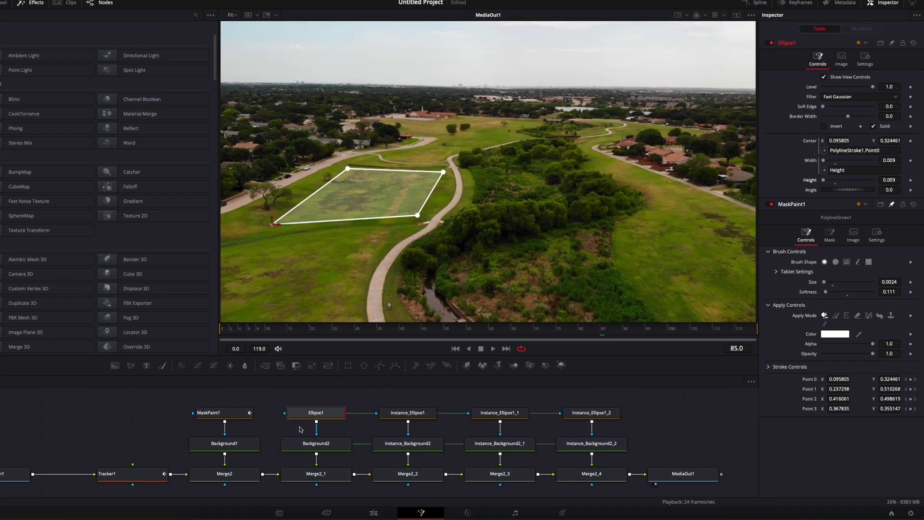
Play back the clip to check the outline and corner dots stay locked on the field
key("space")
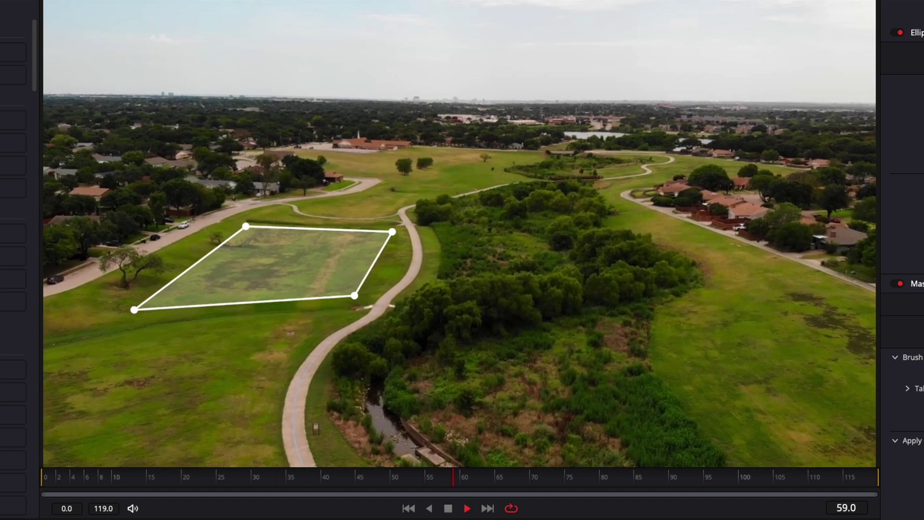
key("space")
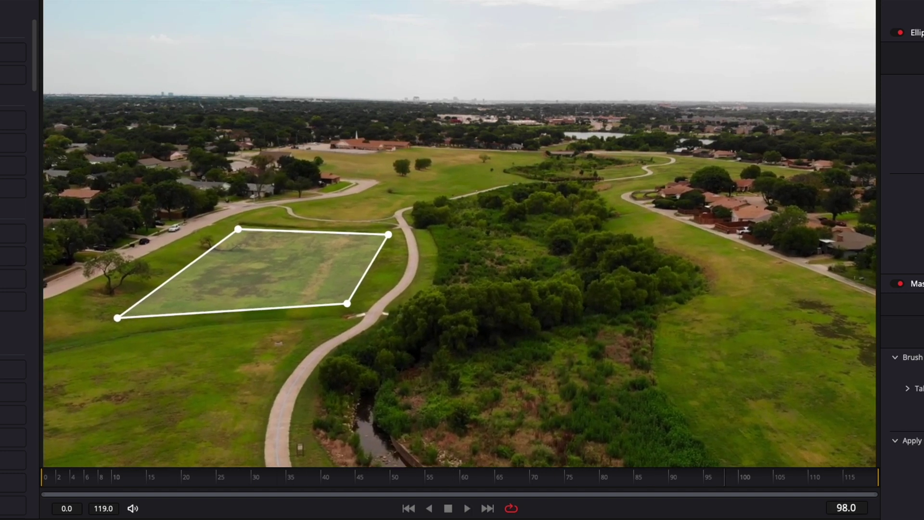
left_click(186, 477)
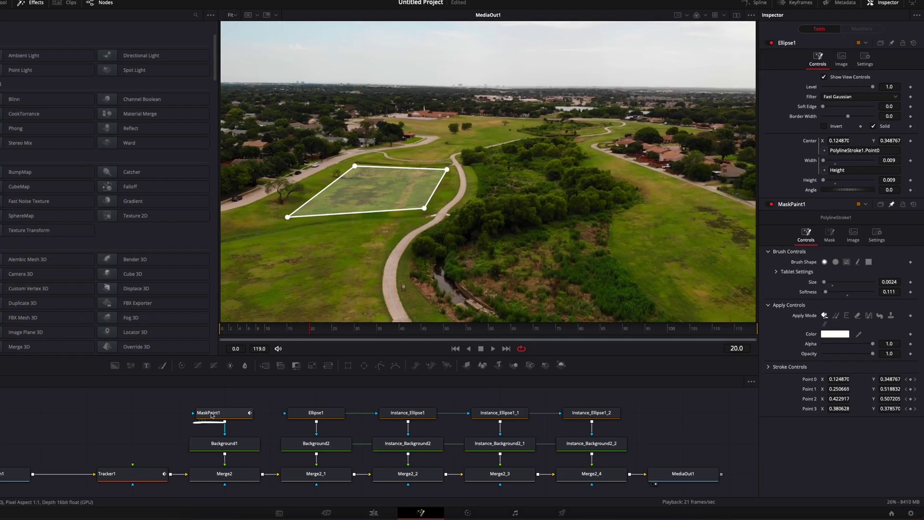
left_click(212, 414)
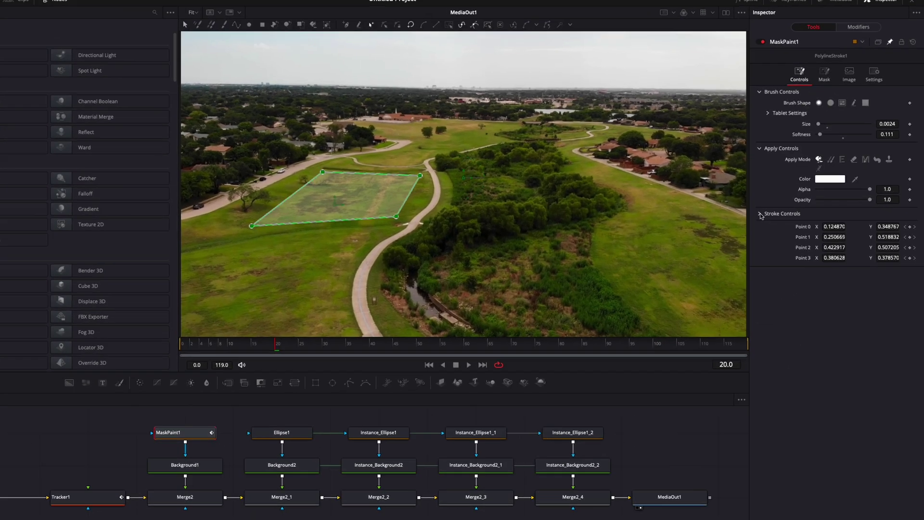
Keyframe MaskPaint1's Write On end at 1.0 on frame 20 and 0.0 on frame 0
left_click(770, 207)
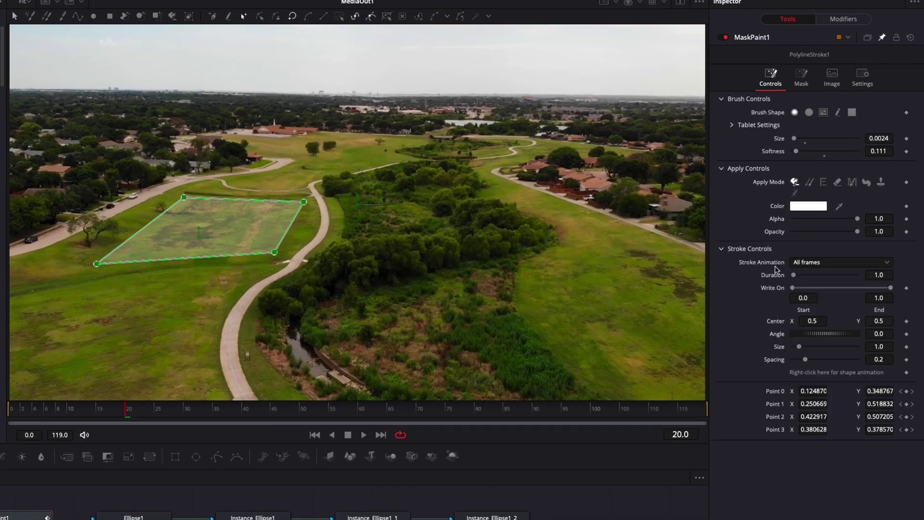
left_click(907, 288)
left_click_drag(30, 411, 11, 409)
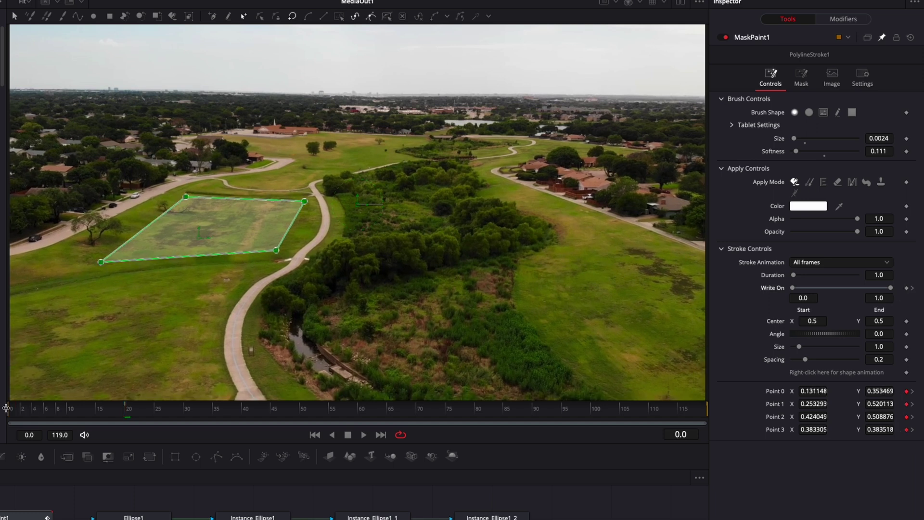
left_click_drag(890, 288, 799, 288)
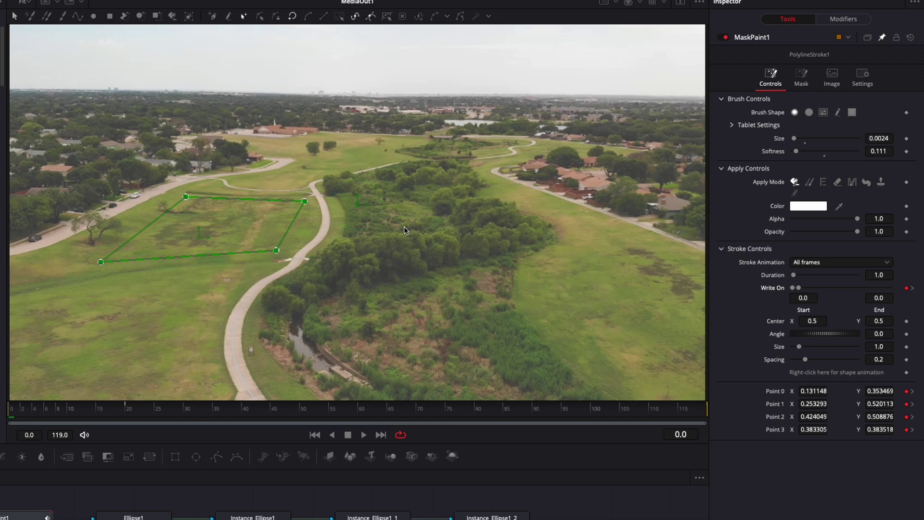
left_click(185, 414)
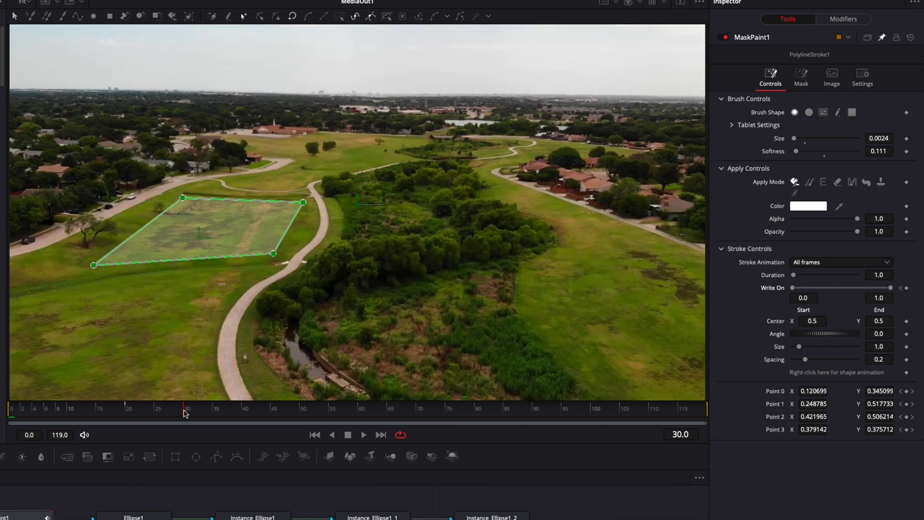
left_click(831, 20)
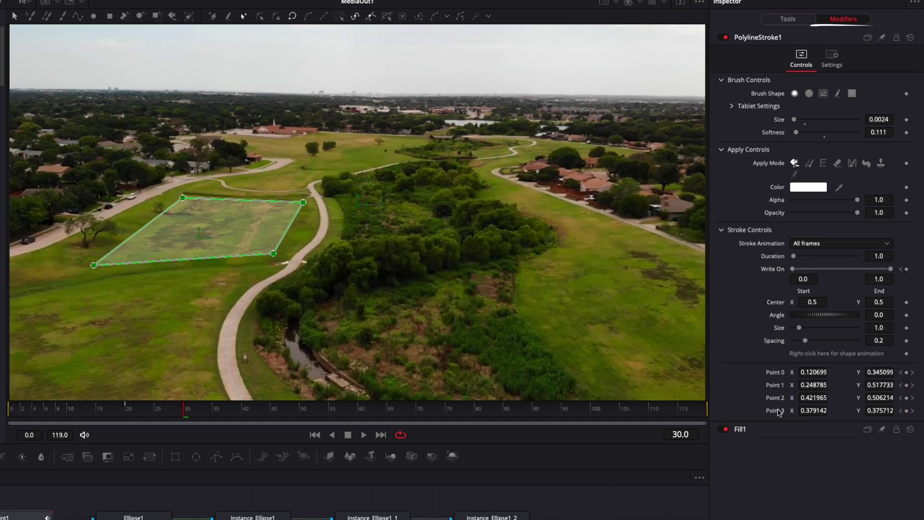
Keyframe Fill1's opacity to fade from 0 at frame 20 up to 0.25
left_click(749, 430)
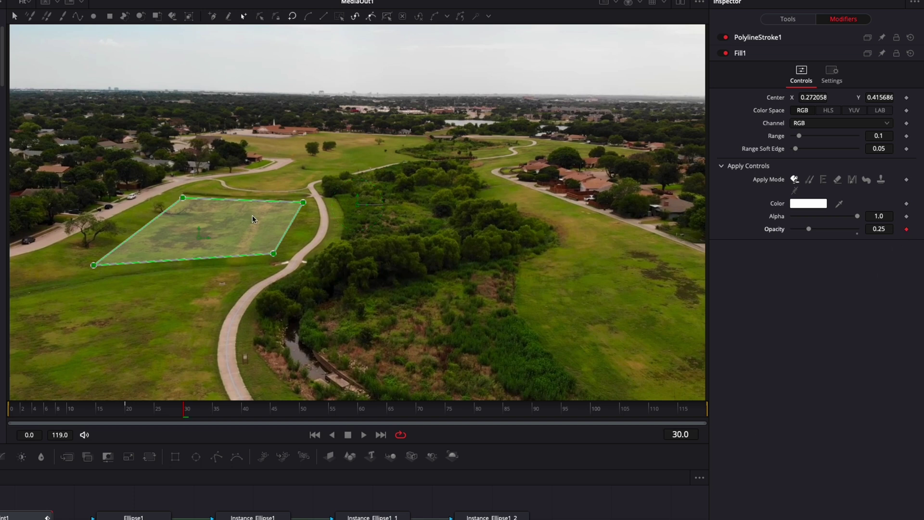
left_click(128, 413)
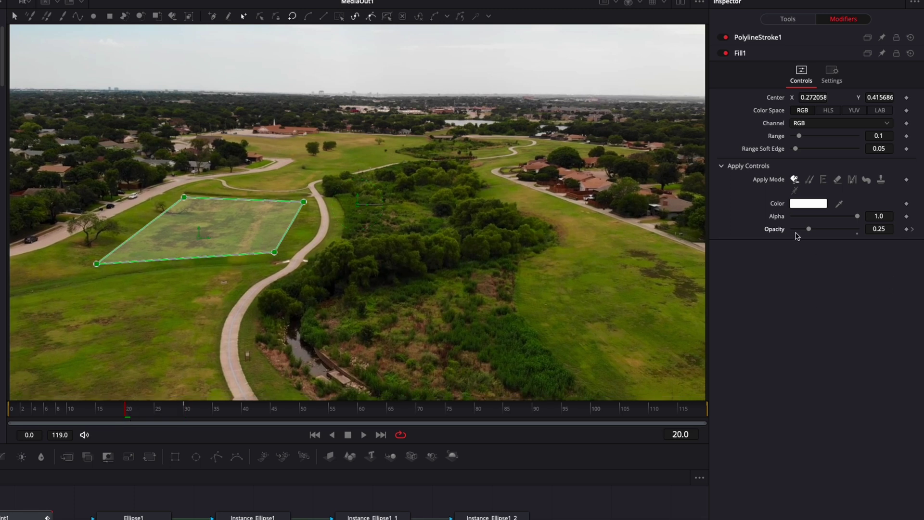
left_click_drag(811, 232, 796, 231)
left_click_drag(133, 410, 148, 412)
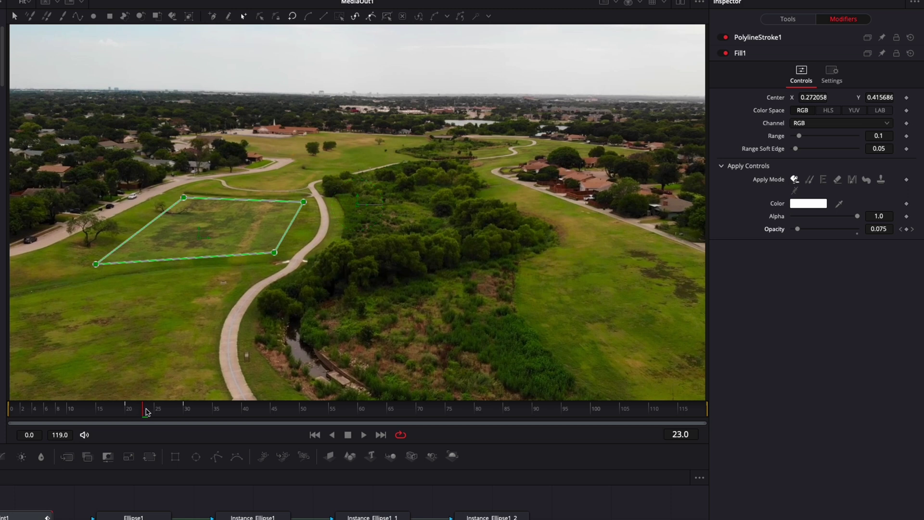
left_click(888, 229)
type("0")
key("Return")
left_click_drag(153, 410, 163, 413)
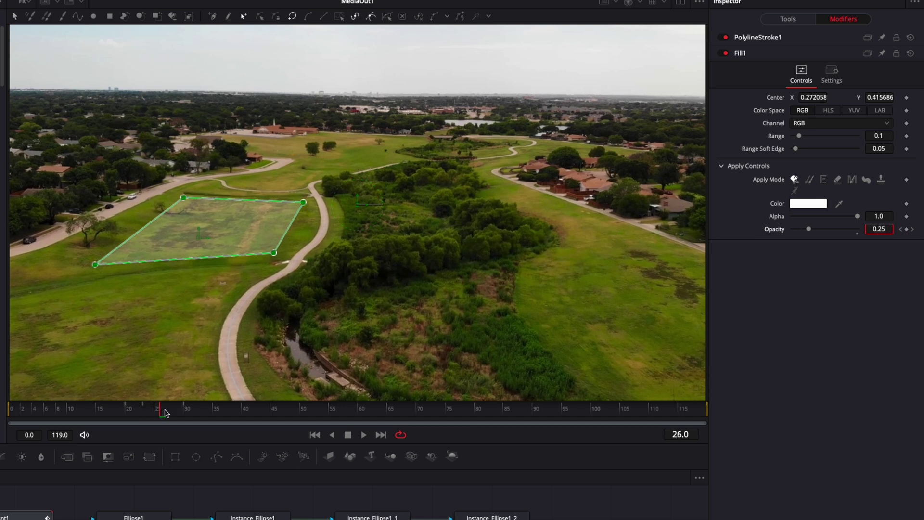
left_click_drag(809, 229, 766, 234)
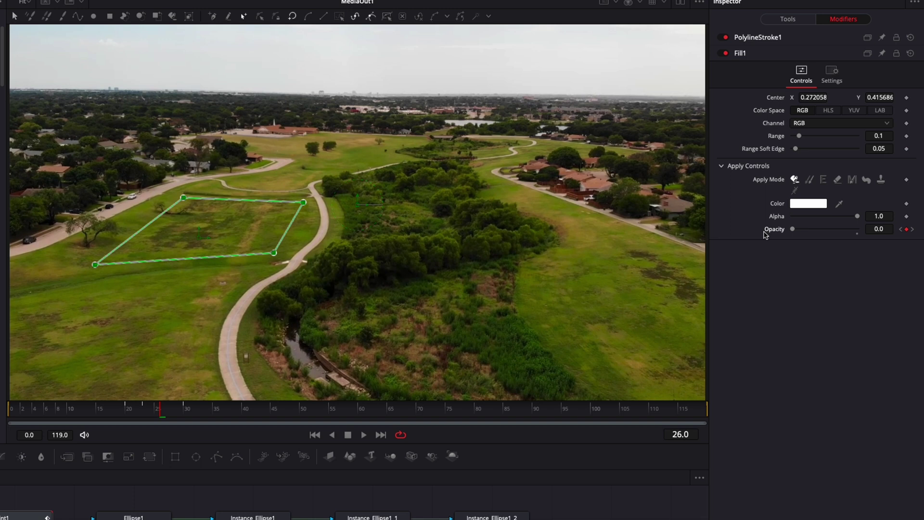
Play back from the start to preview the fill fading in
left_click(119, 412)
key("space")
key("space")
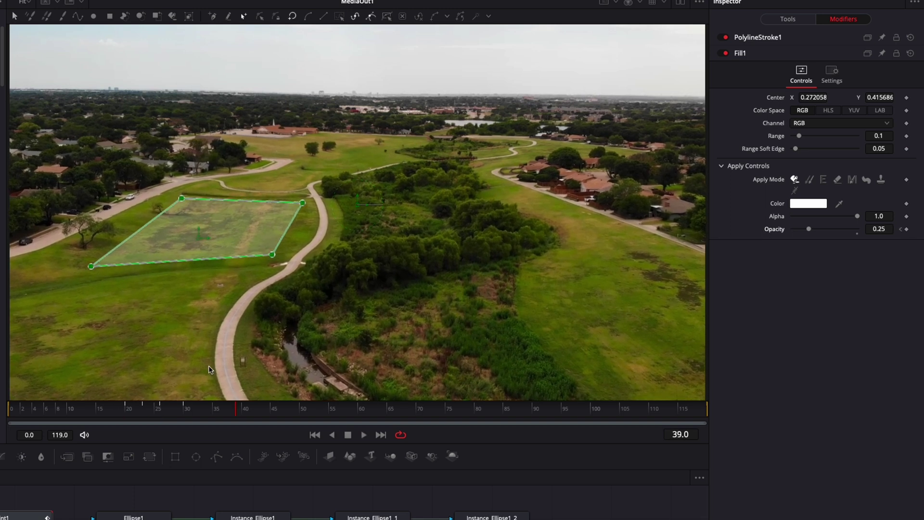
key("Left")
left_click(16, 409)
left_click_drag(13, 412, 128, 417)
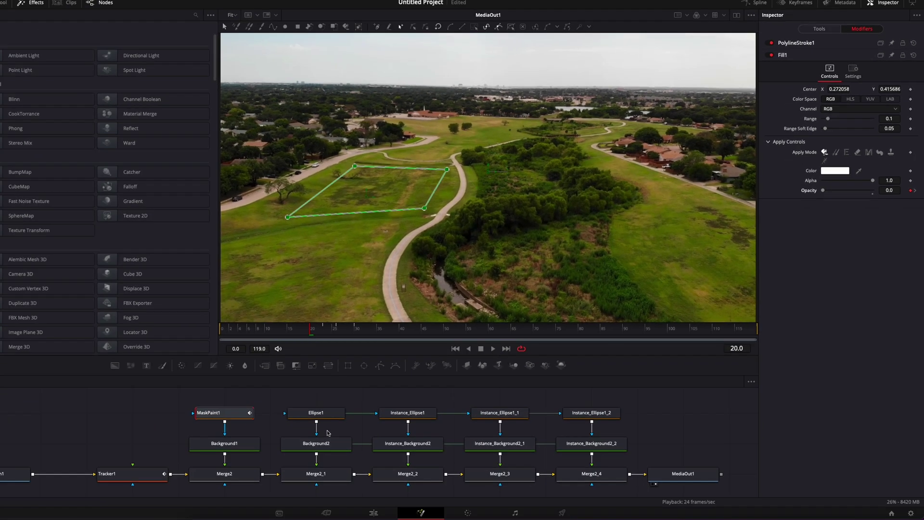
Set a keyframe on Ellipse1's dot height at frame 20
left_click(134, 517)
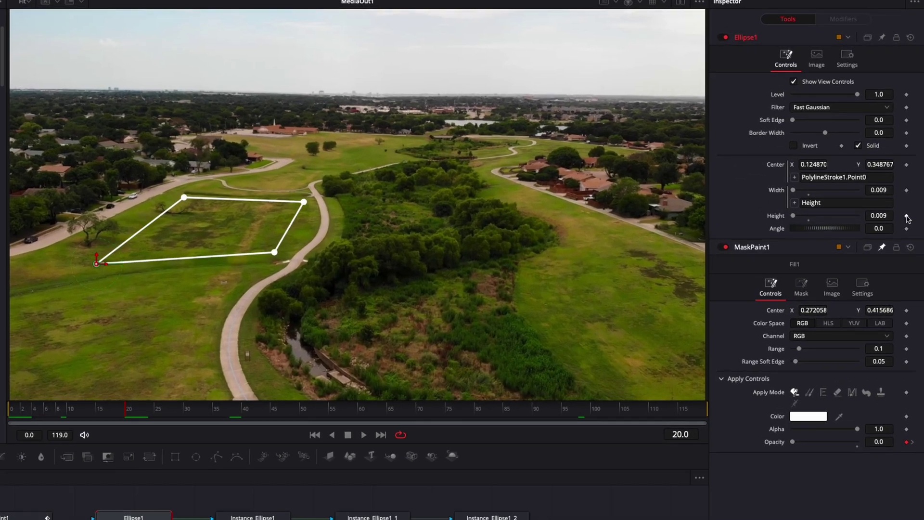
left_click(906, 216)
left_click_drag(52, 415, 13, 420)
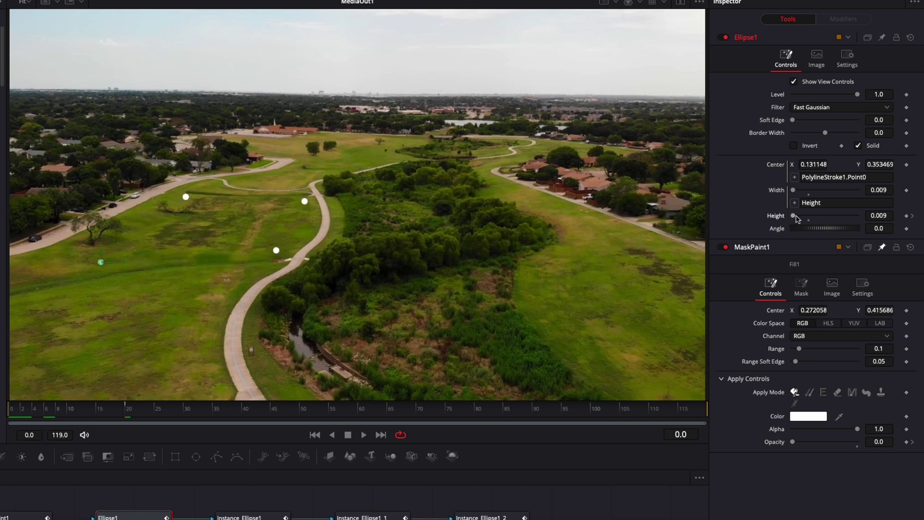